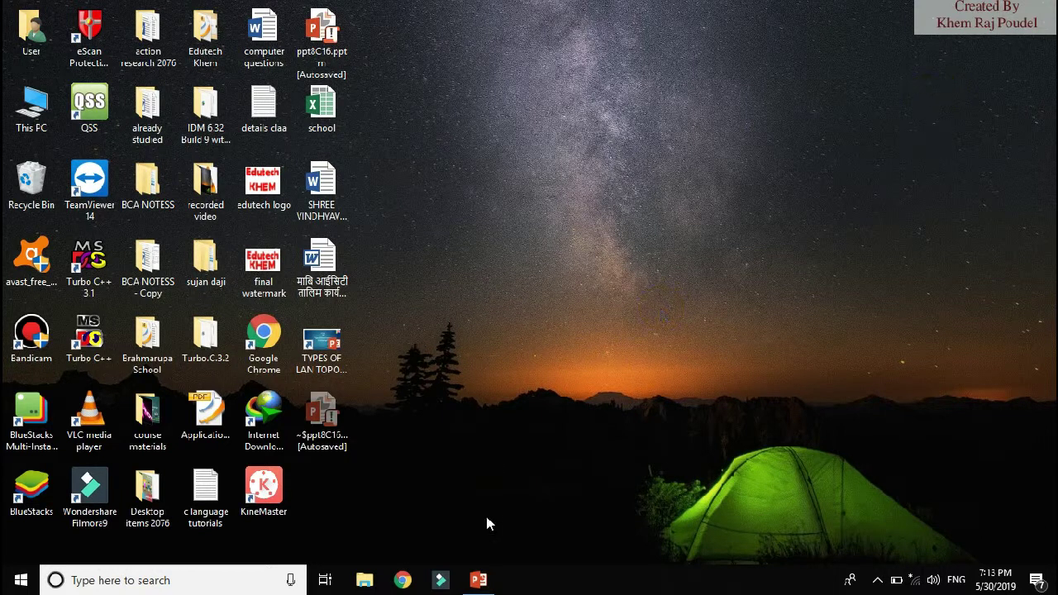
Switch to PowerPoint to review slide 4's "New folder without name" notes in ppt8C16.pptm, and return to the desktop
{"action": "mouse_move", "coordinate": [485, 580]}
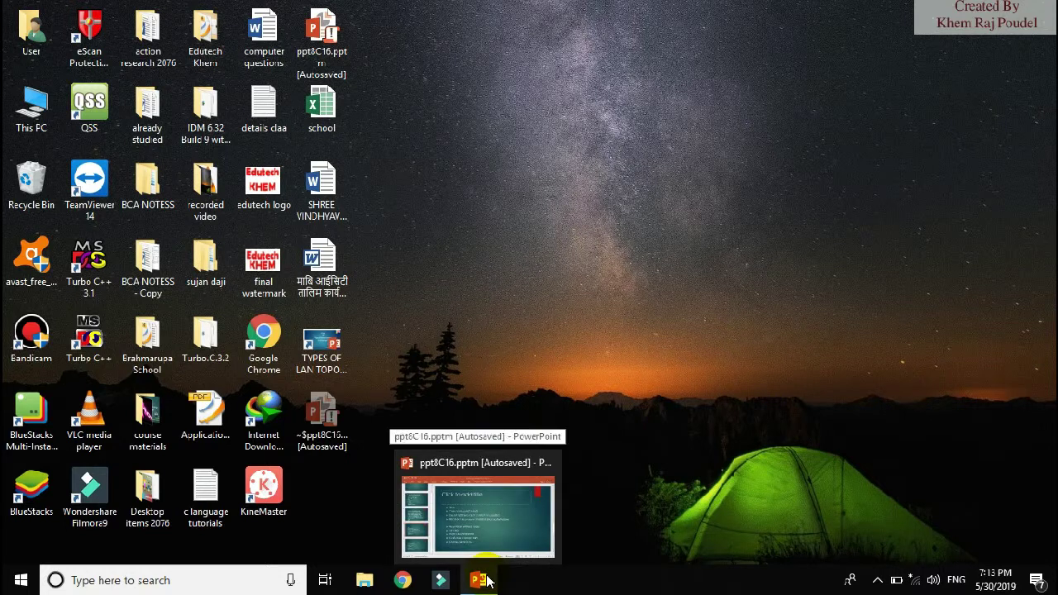
{"action": "left_click", "coordinate": [485, 580]}
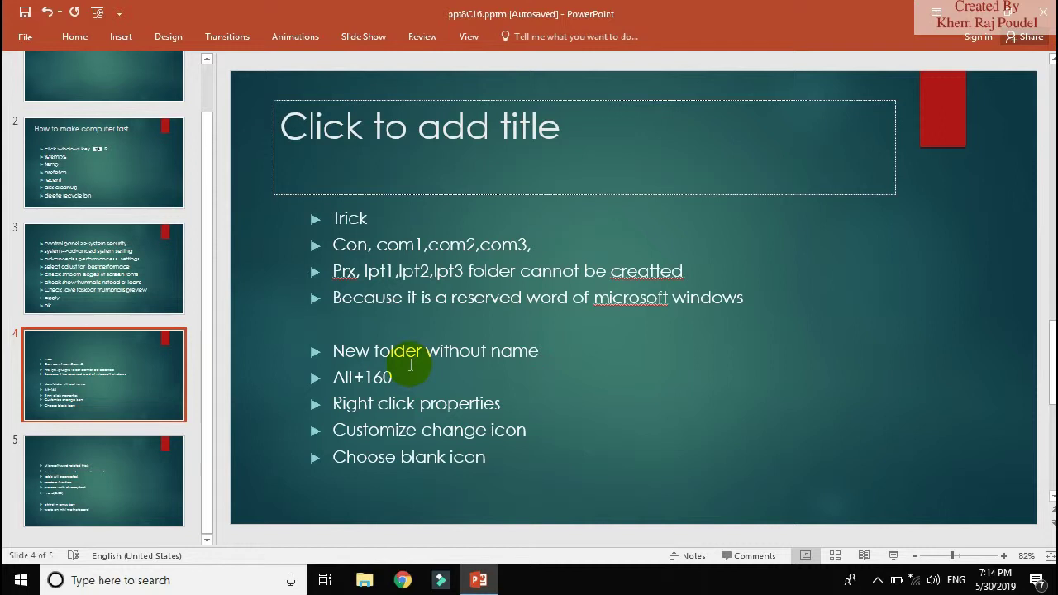
{"action": "double_click", "coordinate": [444, 353]}
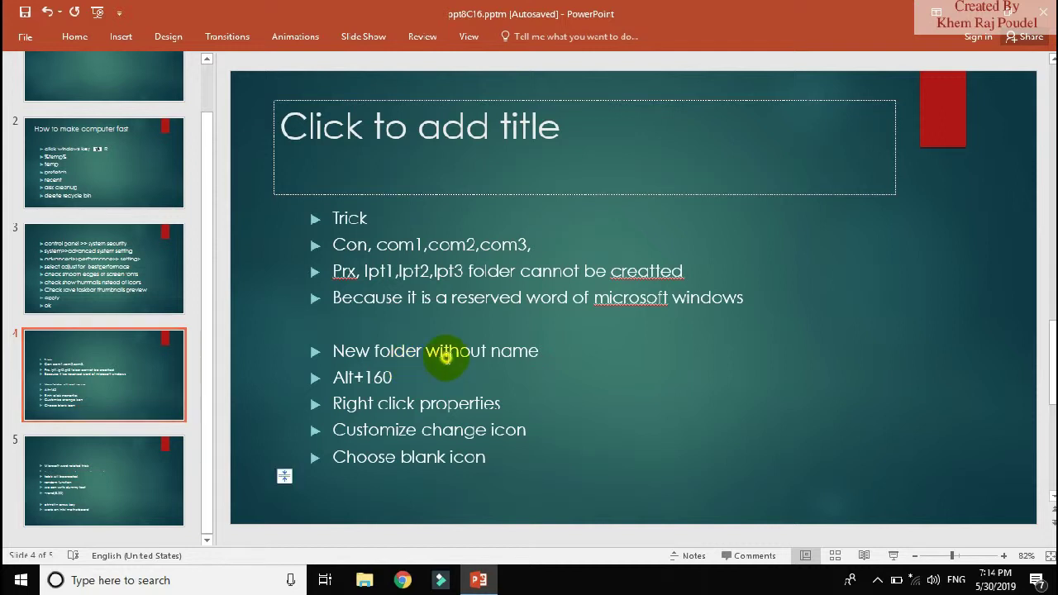
{"action": "left_click", "coordinate": [539, 357]}
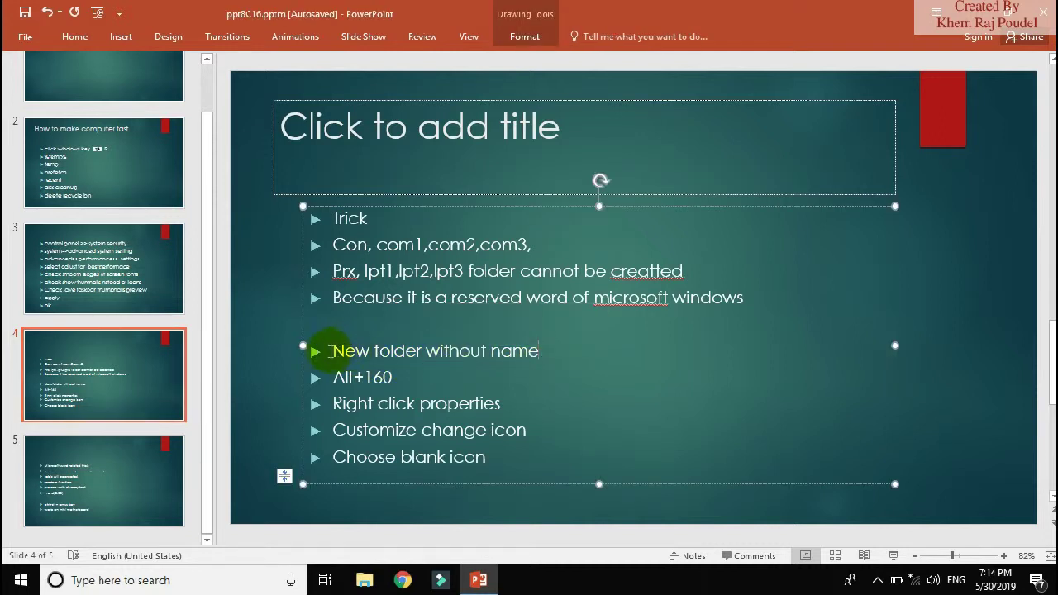
{"action": "left_click", "coordinate": [322, 351]}
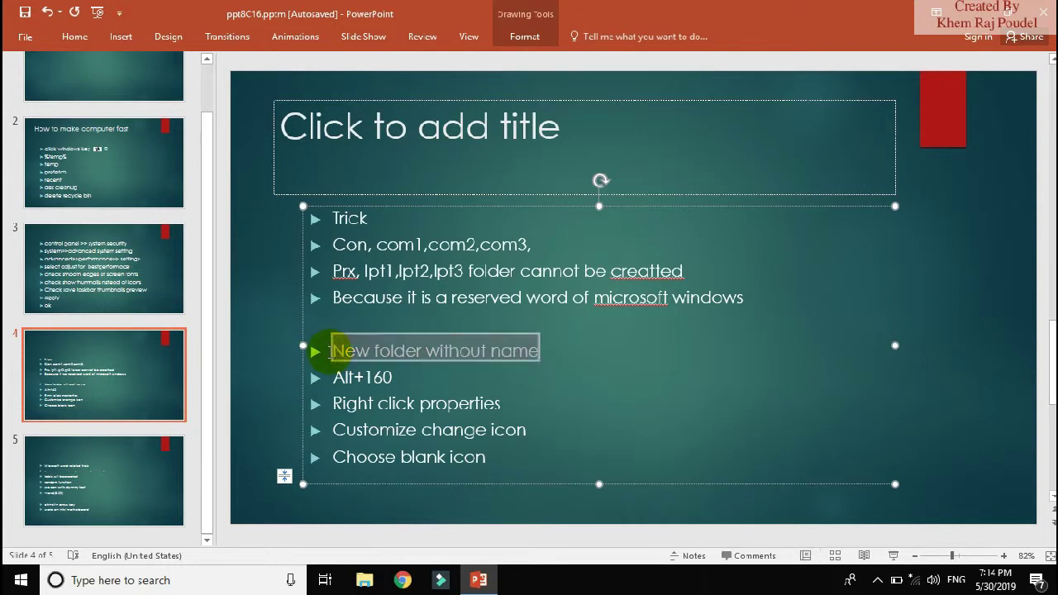
{"action": "left_click", "coordinate": [756, 323]}
{"action": "left_click", "coordinate": [959, 16]}
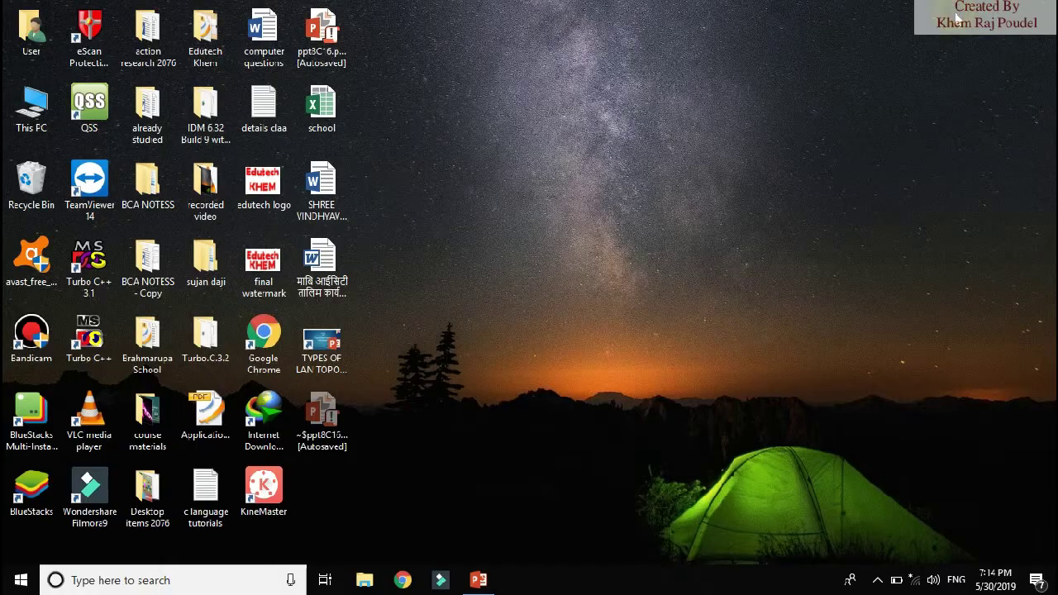
Create a new folder on the empty area of the desktop, keeping the default name
{"action": "right_click", "coordinate": [616, 114]}
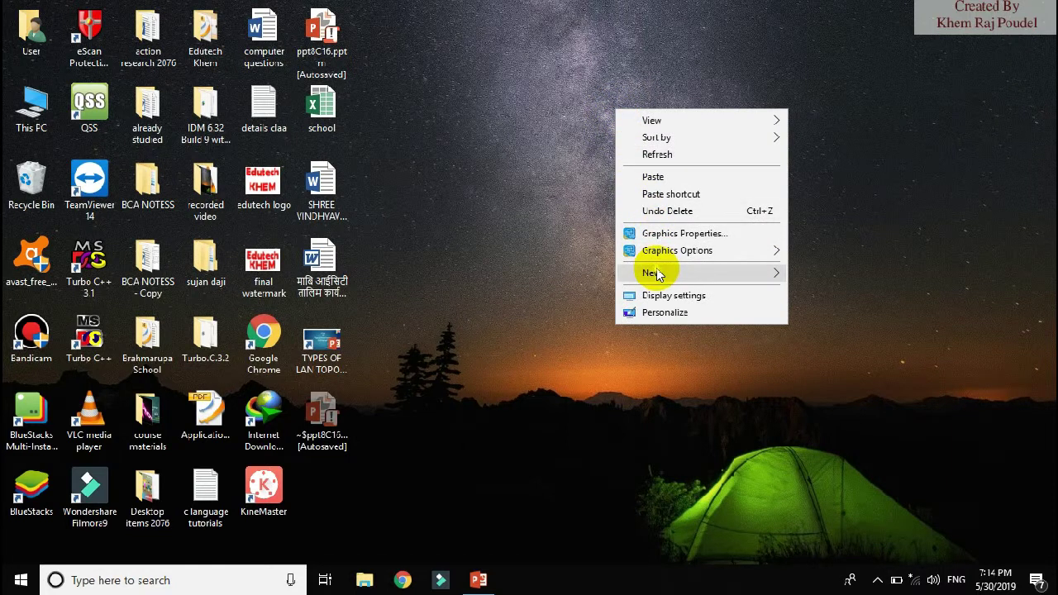
{"action": "mouse_move", "coordinate": [673, 276]}
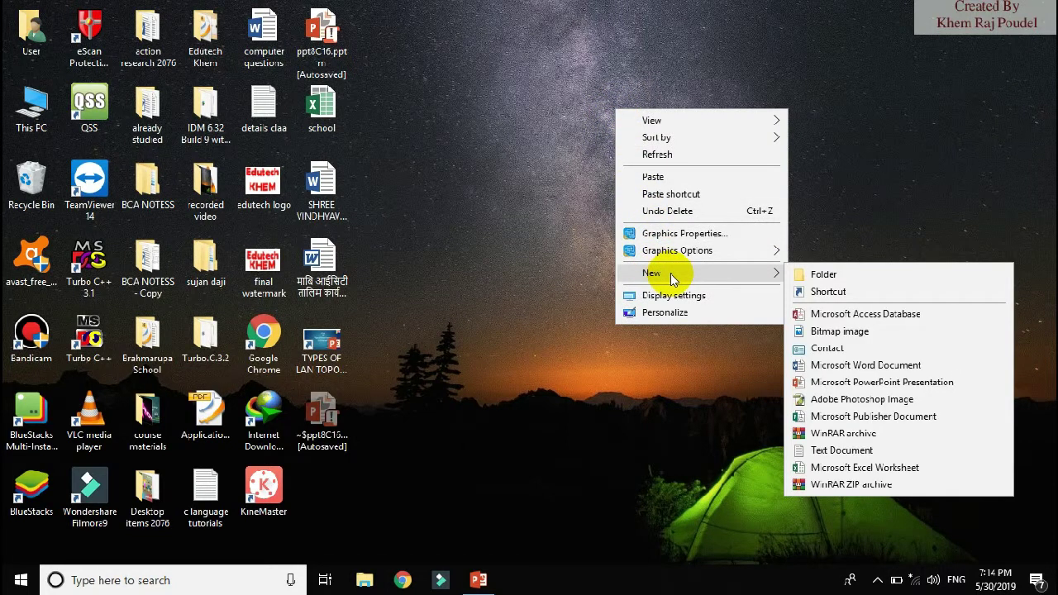
{"action": "left_click", "coordinate": [829, 276]}
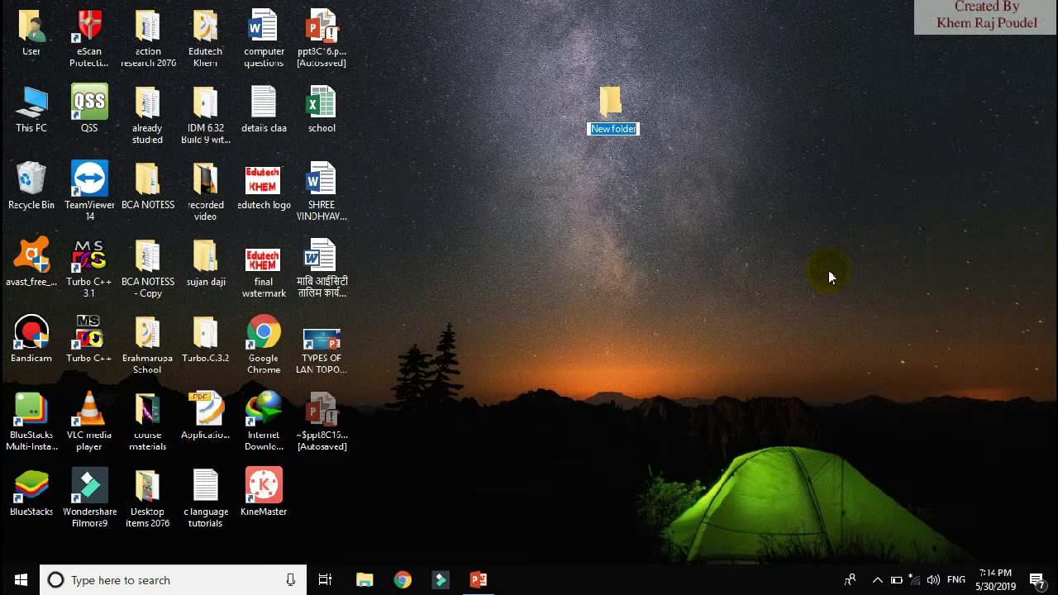
{"action": "key", "text": "Return"}
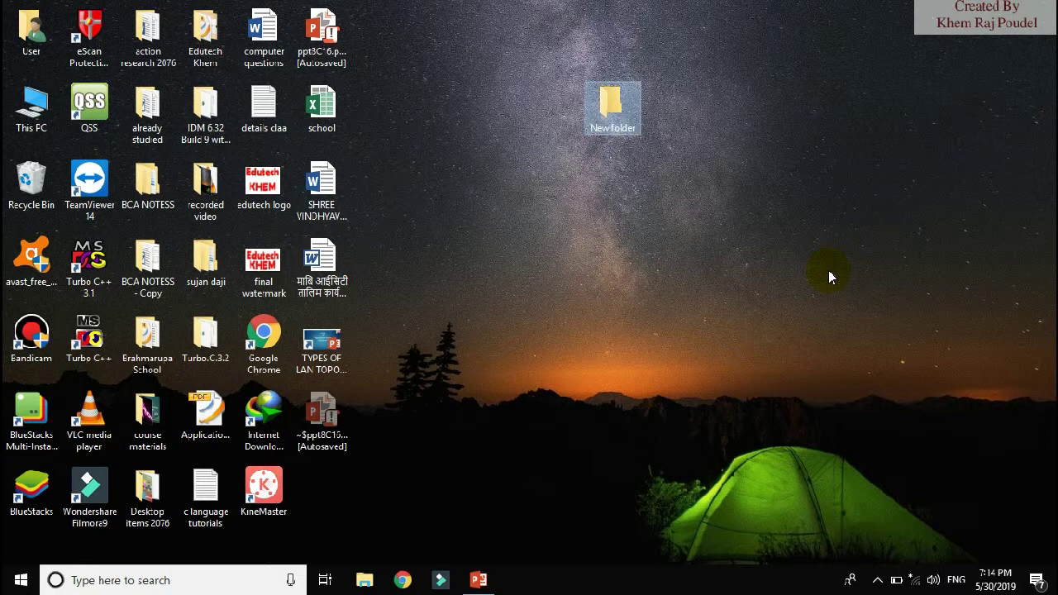
Try to rename the new desktop folder with a completely empty name
{"action": "right_click", "coordinate": [621, 112]}
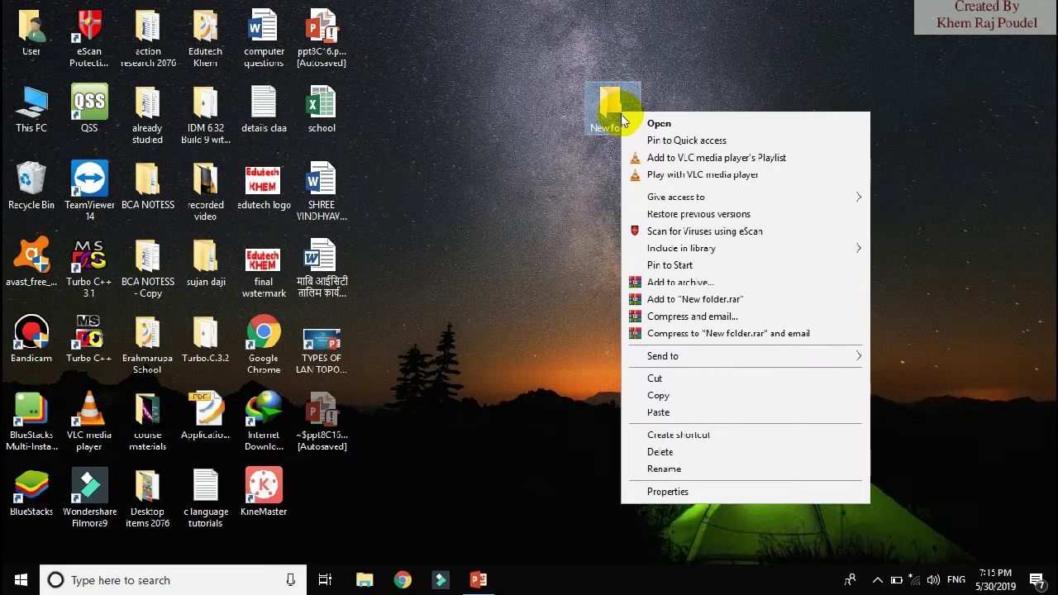
{"action": "left_click", "coordinate": [670, 470]}
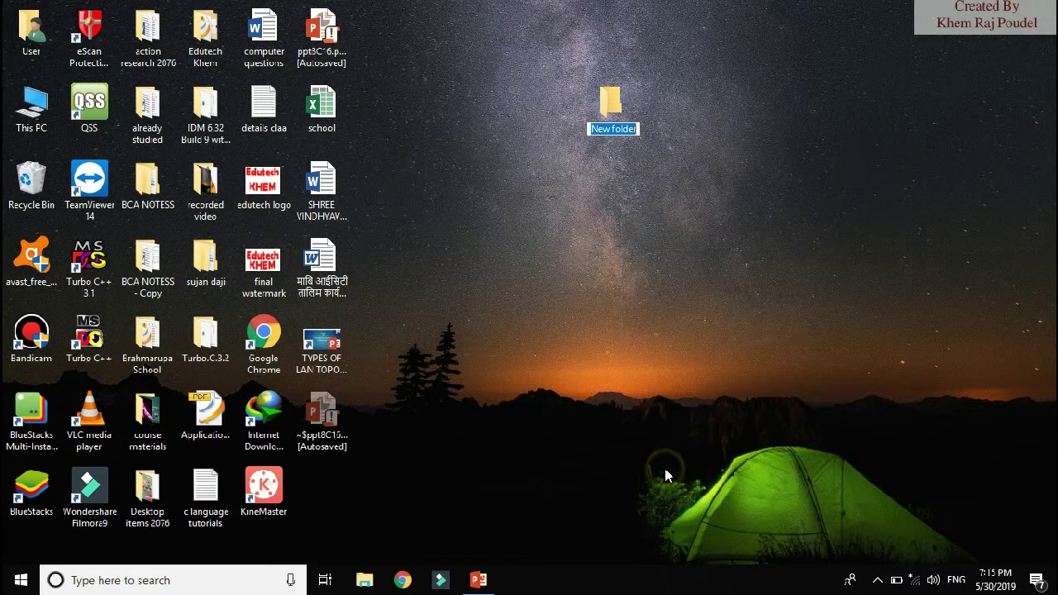
{"action": "key", "text": "BackSpace"}
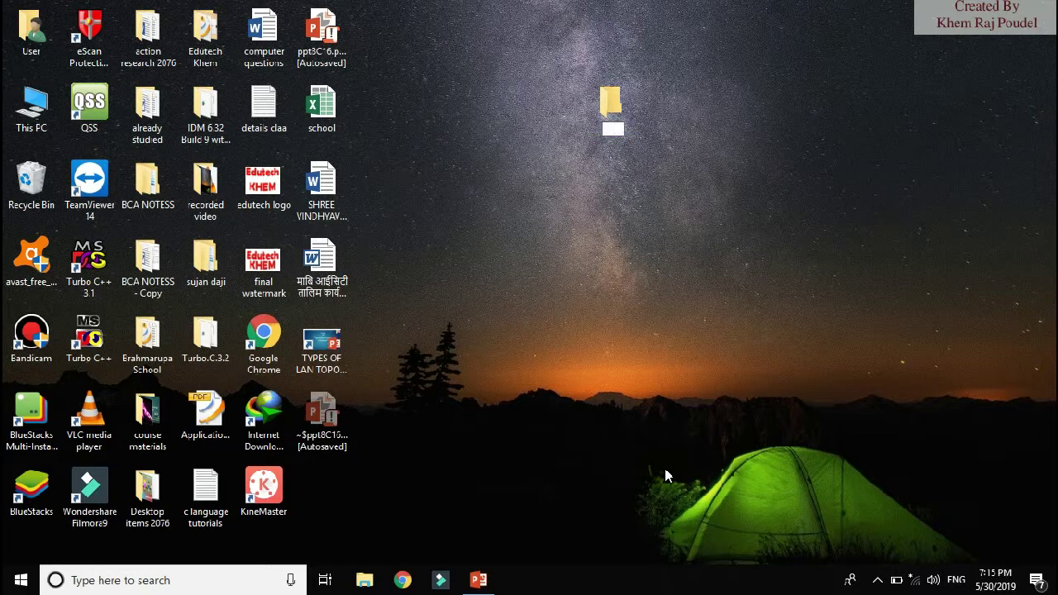
{"action": "key", "text": "Return"}
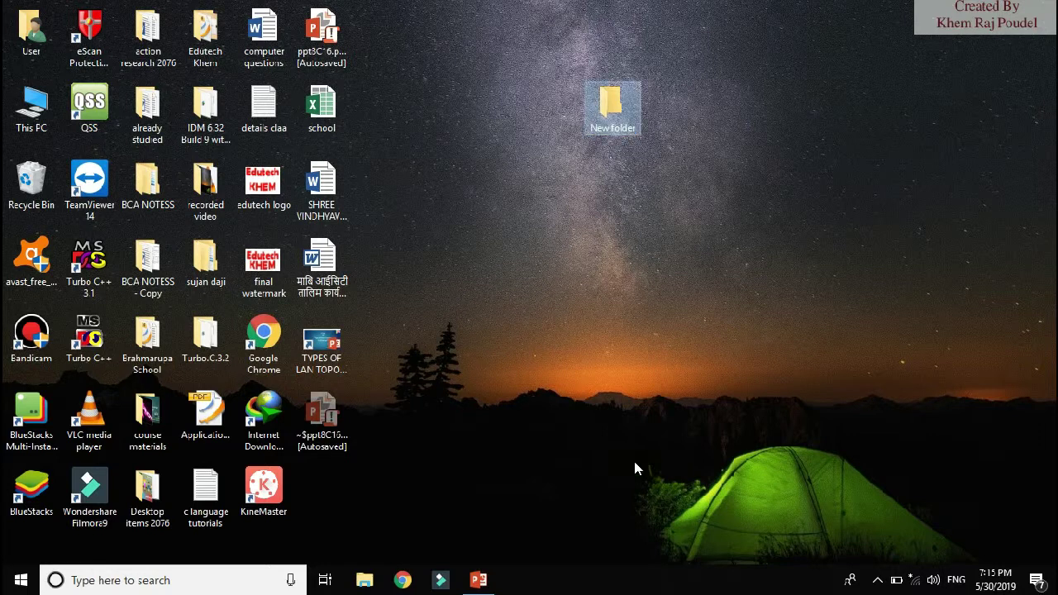
Rename the new desktop folder using only the invisible blank character with Alt code 160
{"action": "right_click", "coordinate": [621, 120]}
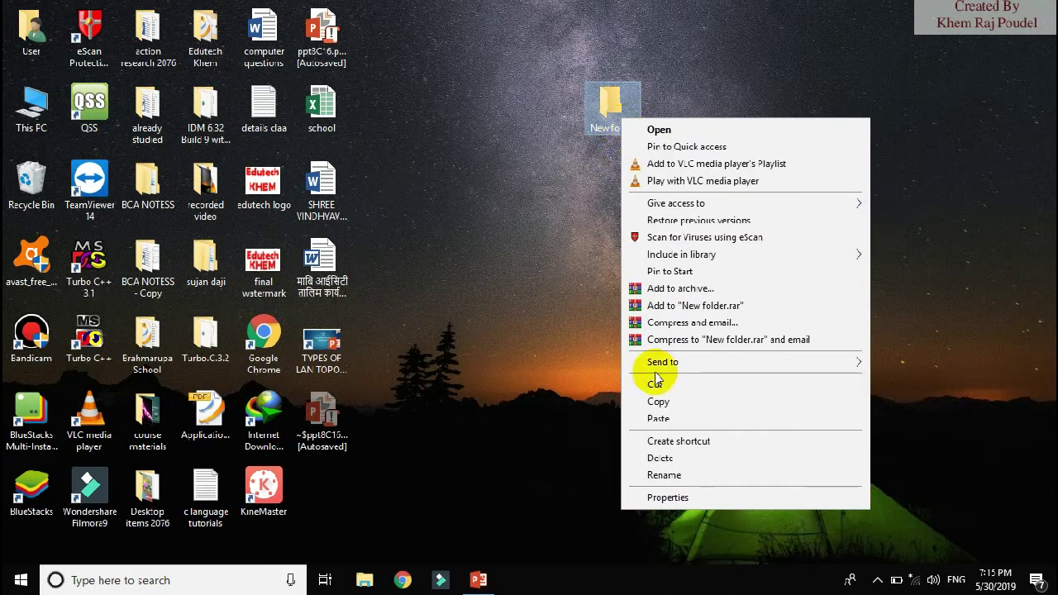
{"action": "left_click", "coordinate": [673, 474]}
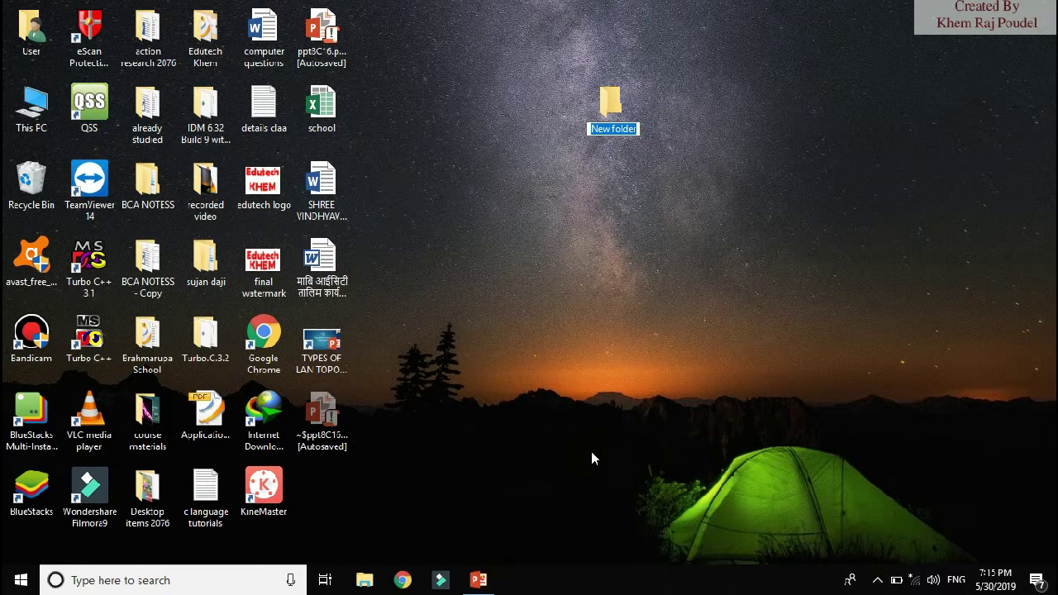
{"action": "key", "text": "BackSpace"}
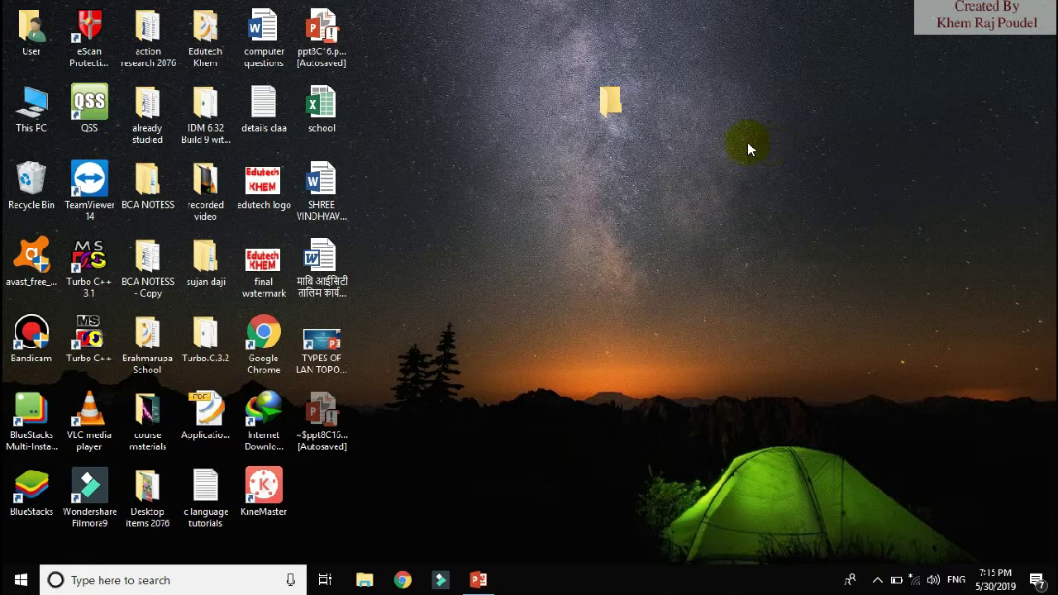
{"action": "left_click", "coordinate": [606, 118]}
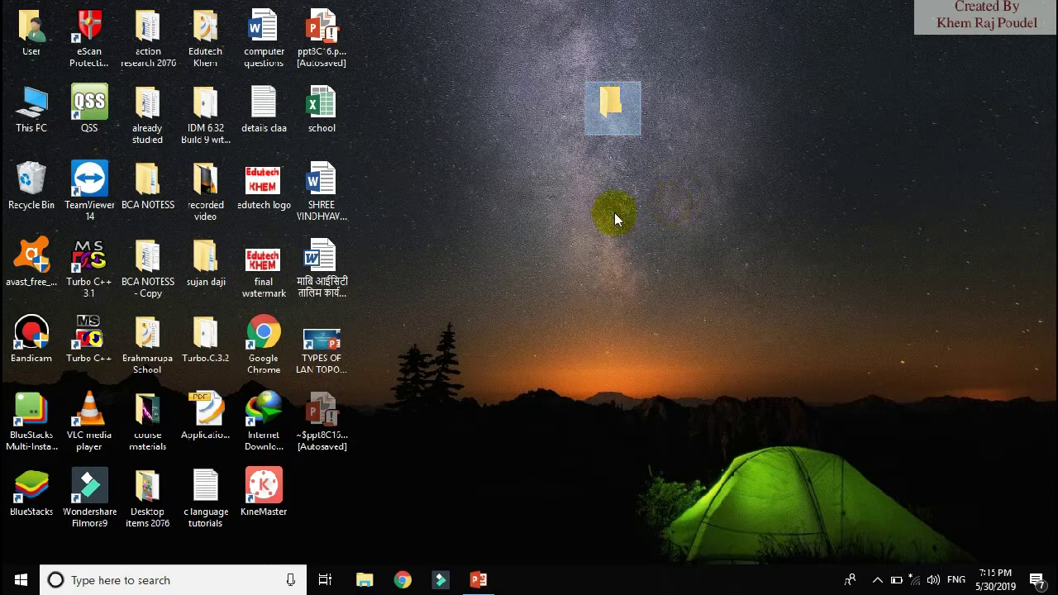
{"action": "left_click", "coordinate": [576, 208]}
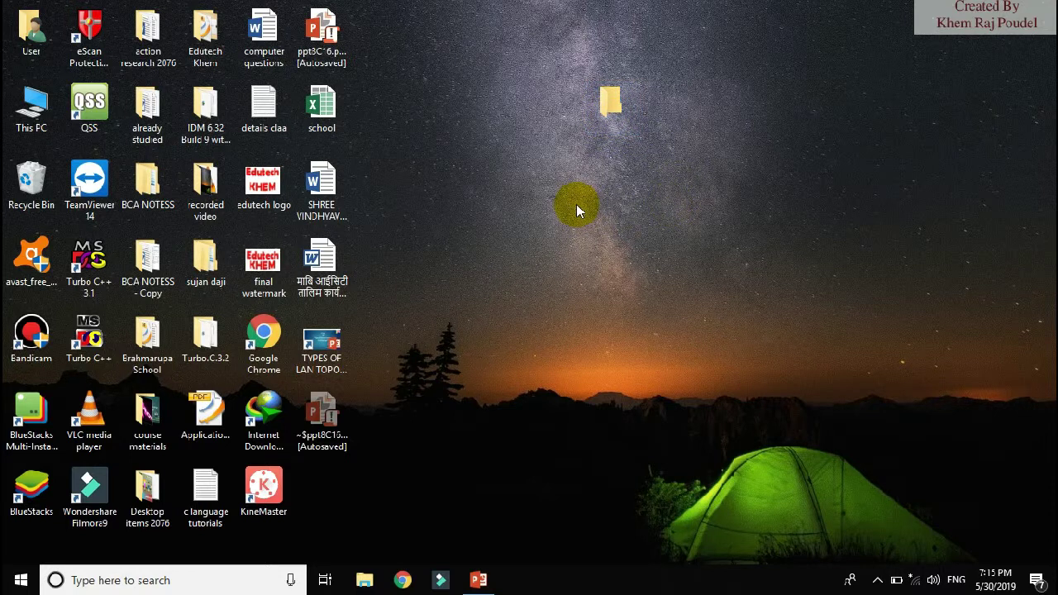
Replace the nameless folder with a freshly created desktop folder named with only the invisible character of Alt code 160
{"action": "left_click", "coordinate": [613, 113]}
{"action": "right_click", "coordinate": [612, 110]}
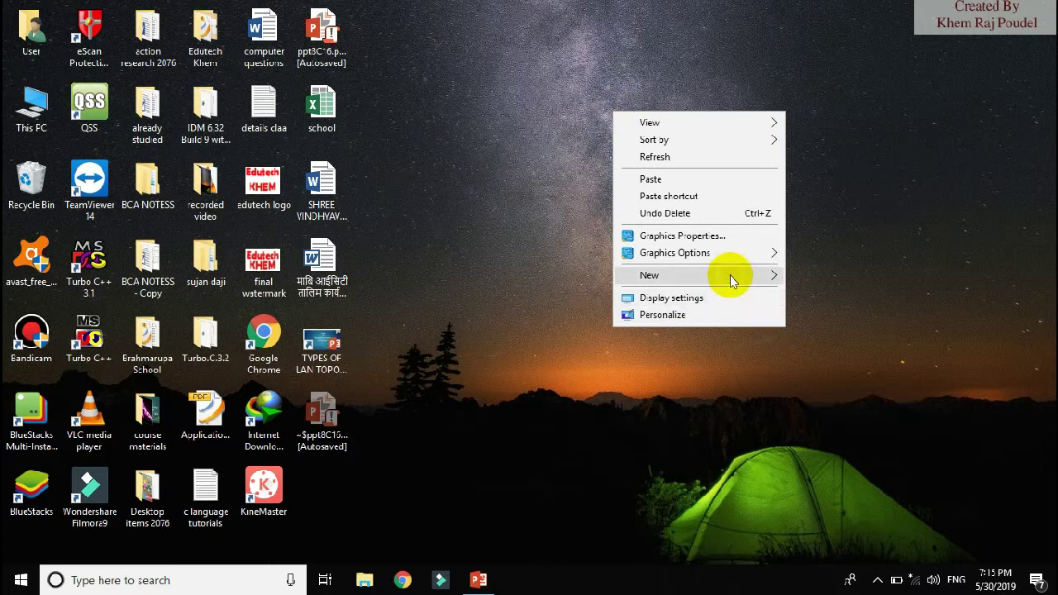
{"action": "mouse_move", "coordinate": [731, 281]}
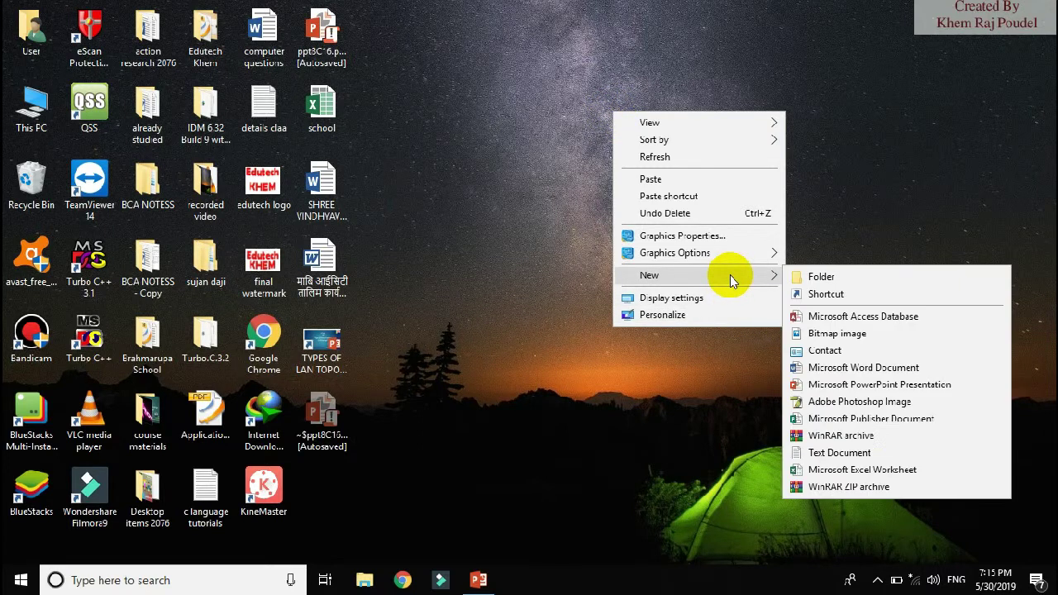
{"action": "left_click", "coordinate": [809, 279]}
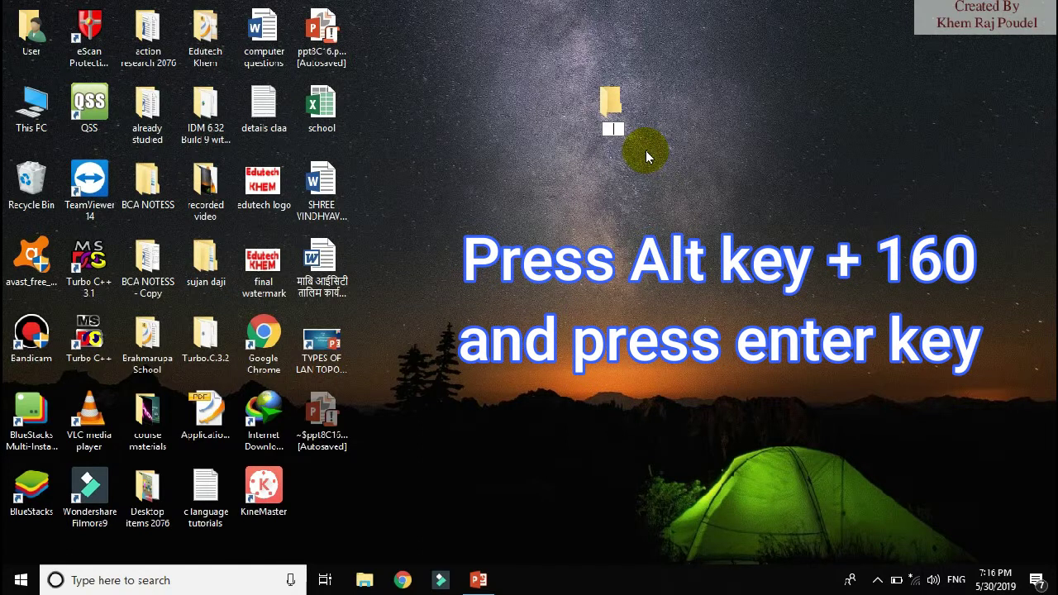
{"action": "key", "text": "Return"}
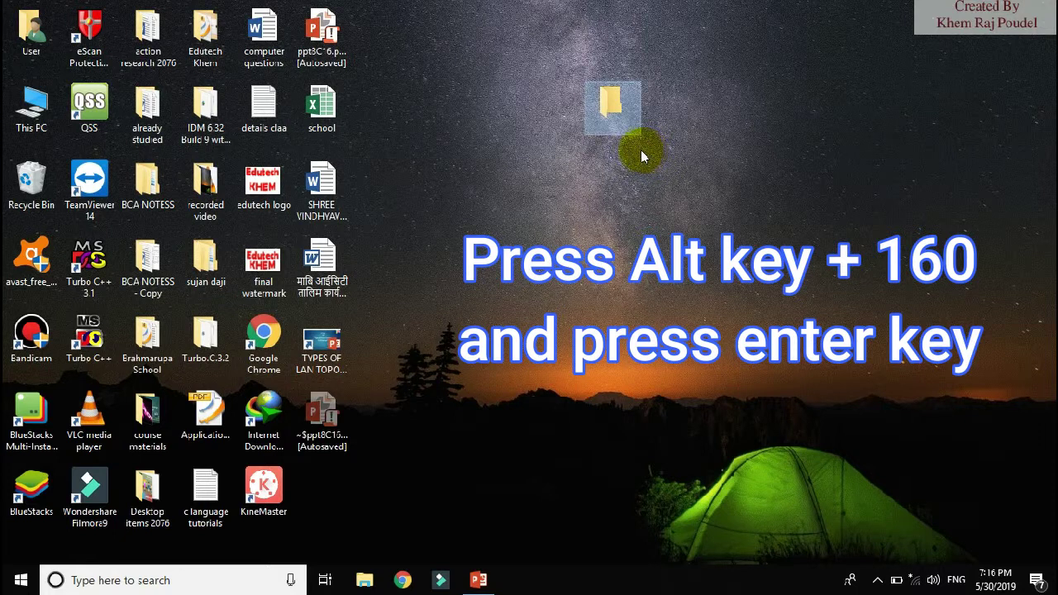
{"action": "left_click", "coordinate": [508, 213]}
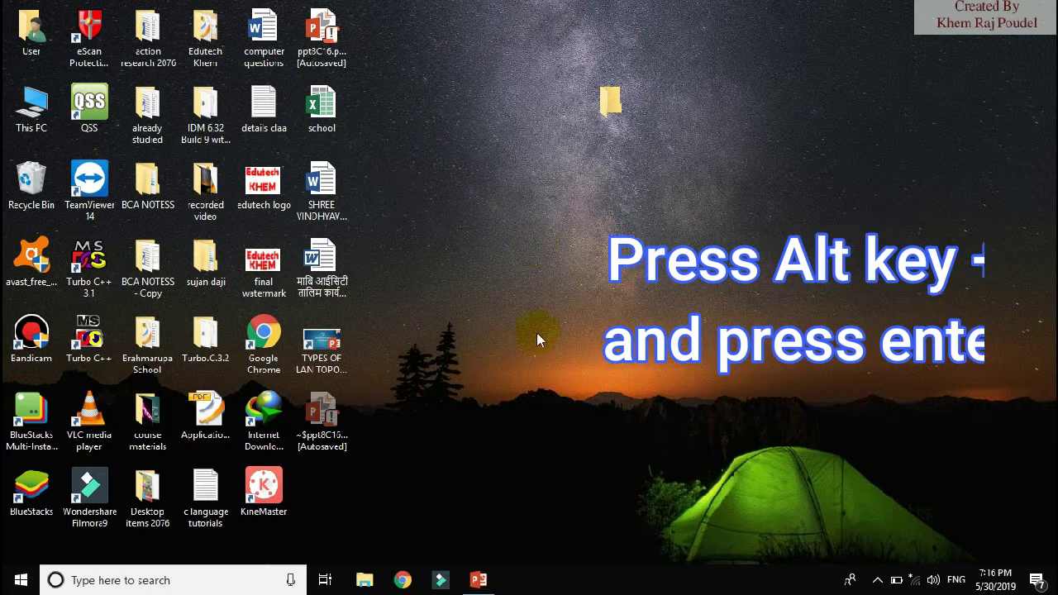
Check the PowerPoint slide notes on changing the nameless folder's icon to a blank one
{"action": "left_click", "coordinate": [478, 580]}
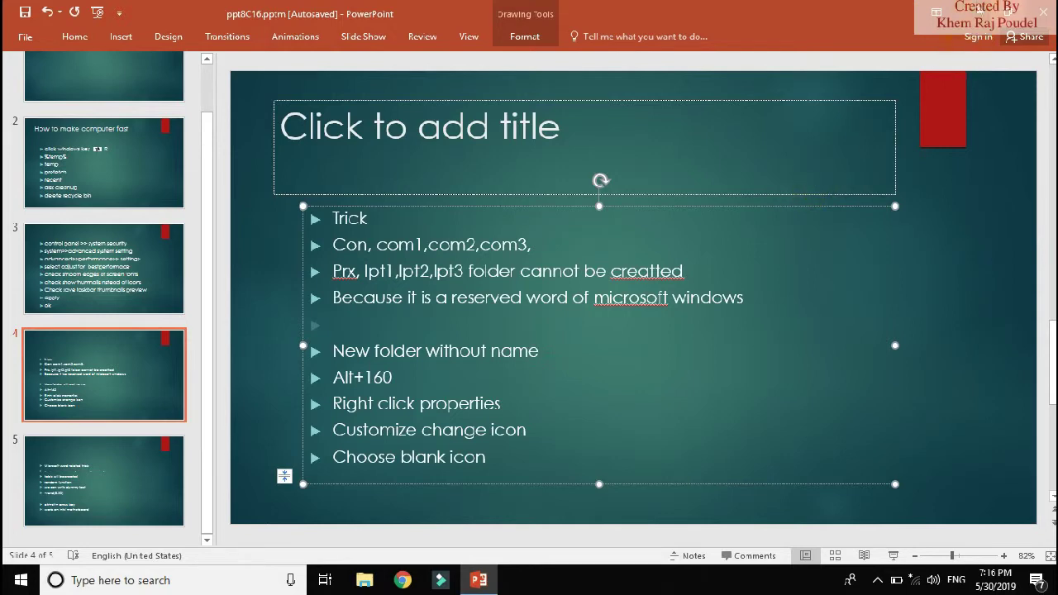
{"action": "left_click", "coordinate": [975, 12]}
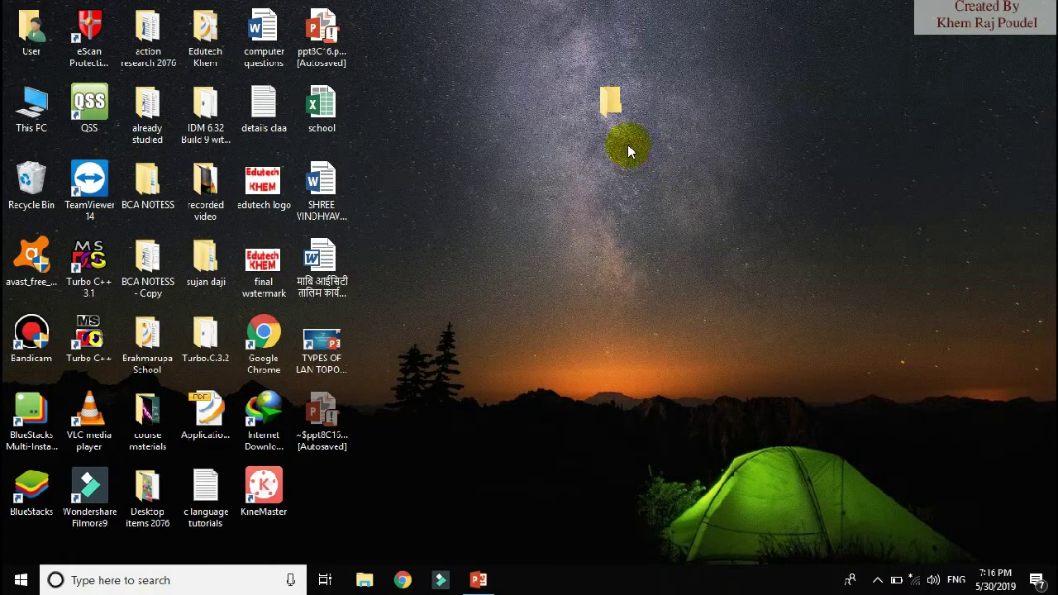
{"action": "left_click", "coordinate": [608, 96]}
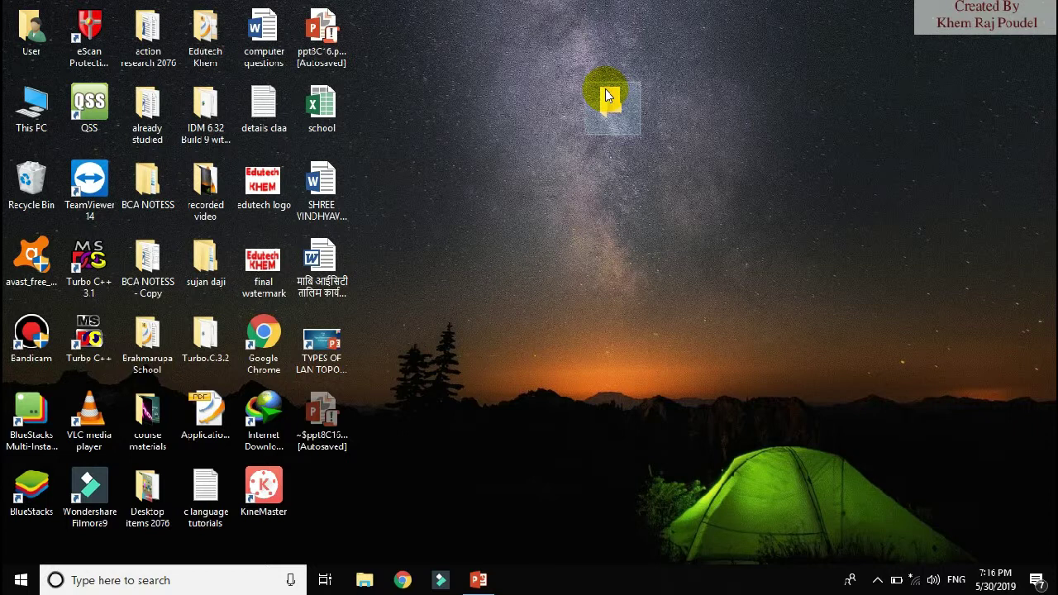
{"action": "left_click", "coordinate": [582, 135]}
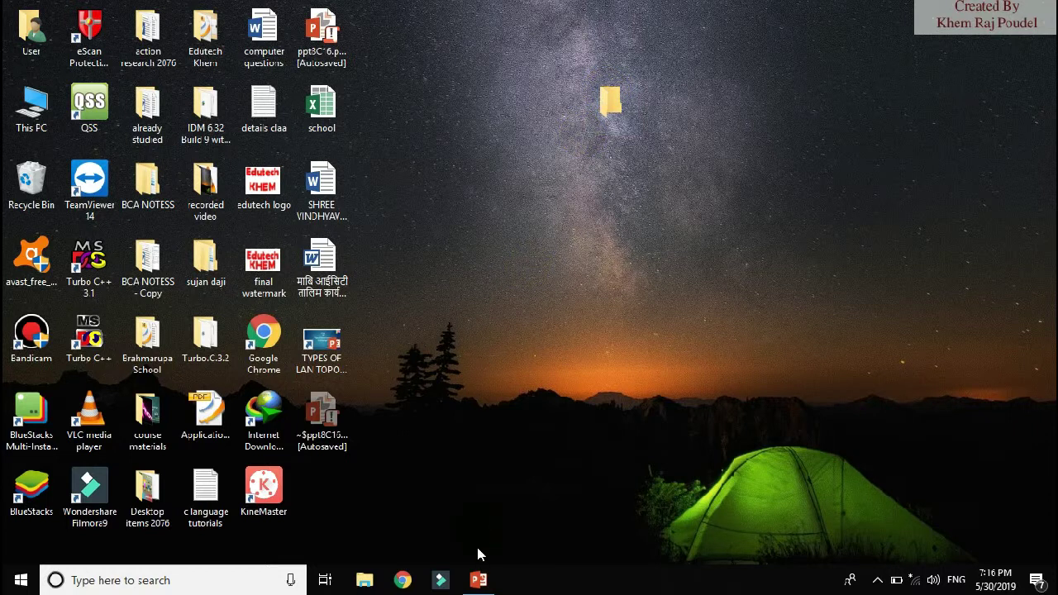
{"action": "left_click", "coordinate": [480, 586]}
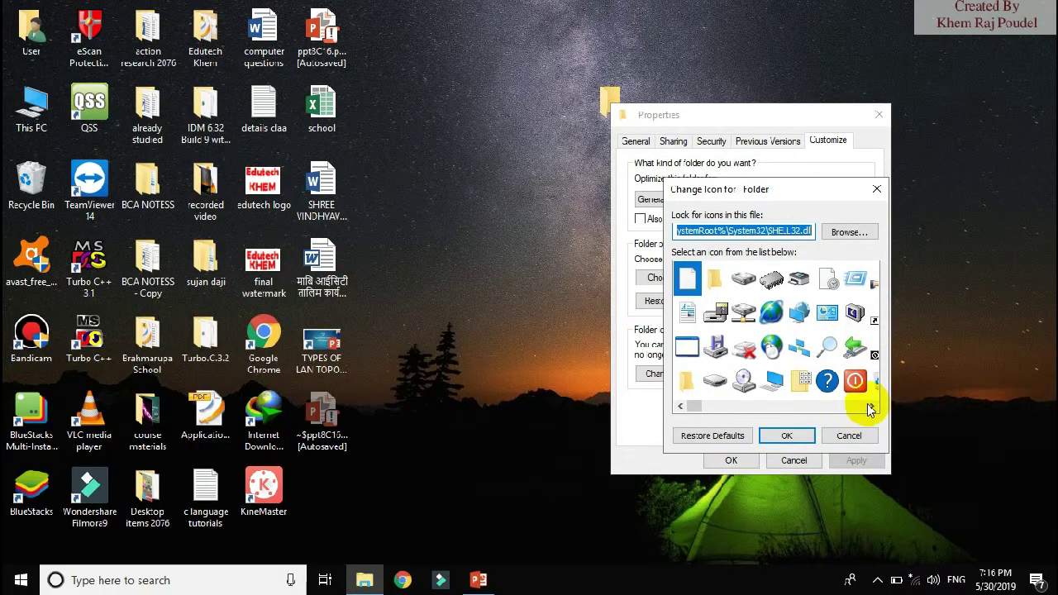
Change the nameless folder's icon to a blank one from the SHELL32.dll icon list and apply the customization
{"action": "left_click", "coordinate": [871, 407]}
{"action": "left_click", "coordinate": [871, 407]}
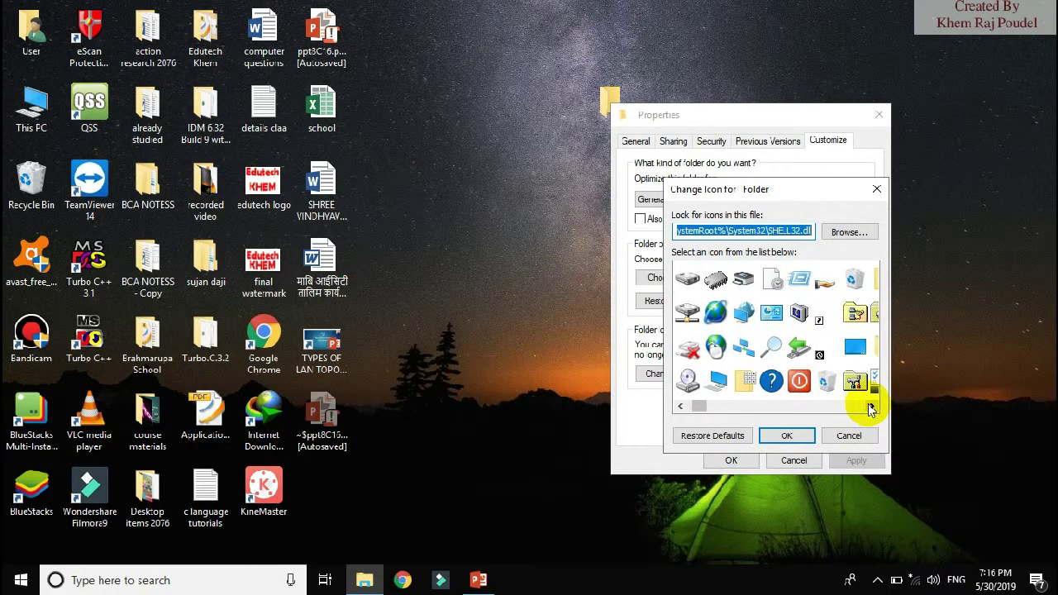
{"action": "left_click", "coordinate": [871, 407]}
{"action": "left_click", "coordinate": [871, 407]}
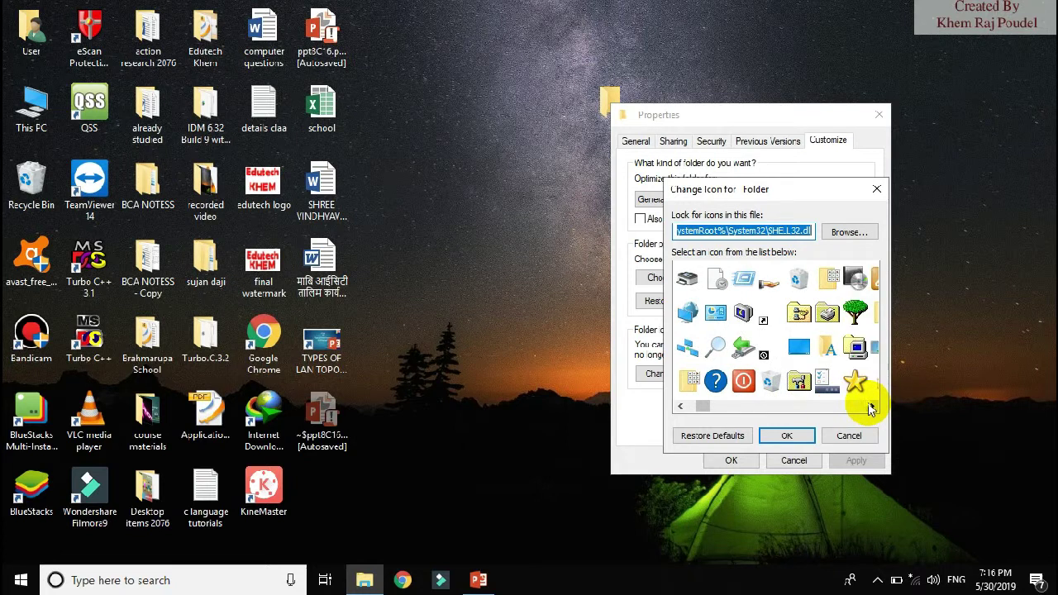
{"action": "left_click", "coordinate": [871, 407]}
{"action": "left_click", "coordinate": [871, 407]}
{"action": "left_click", "coordinate": [871, 407]}
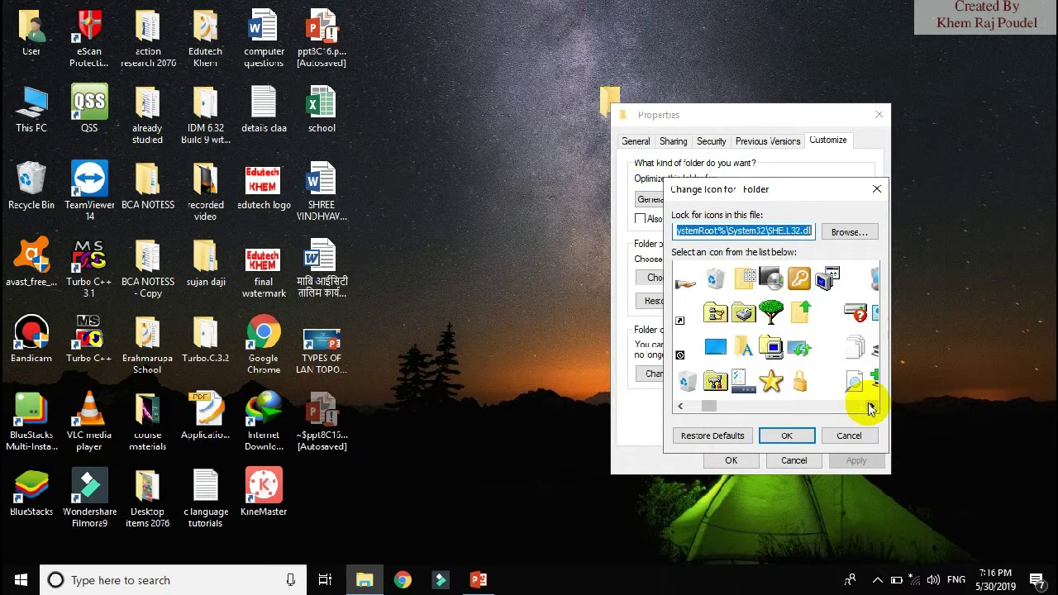
{"action": "left_click", "coordinate": [830, 347]}
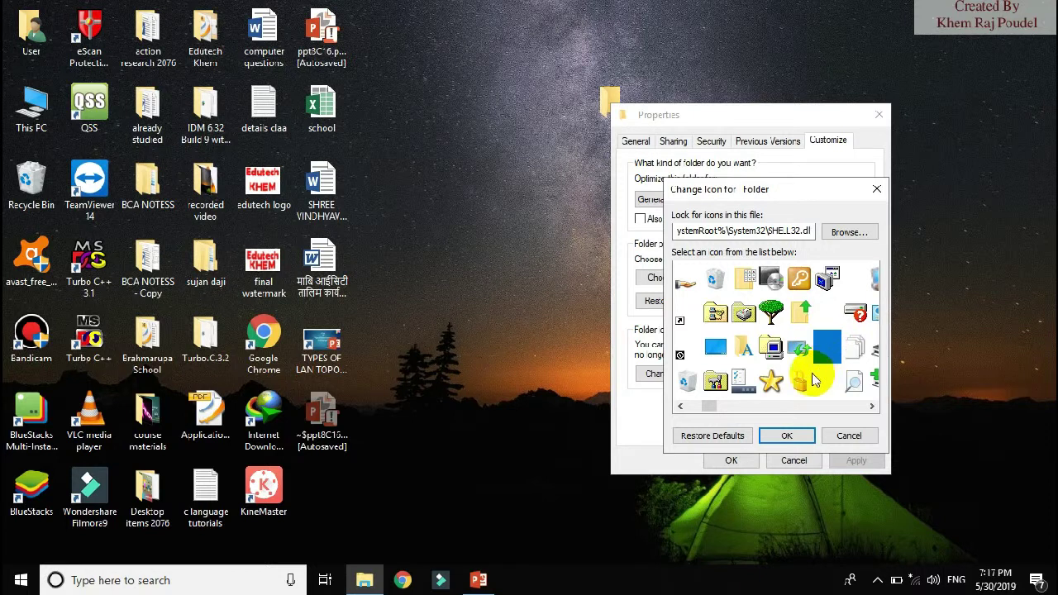
{"action": "left_click", "coordinate": [785, 437]}
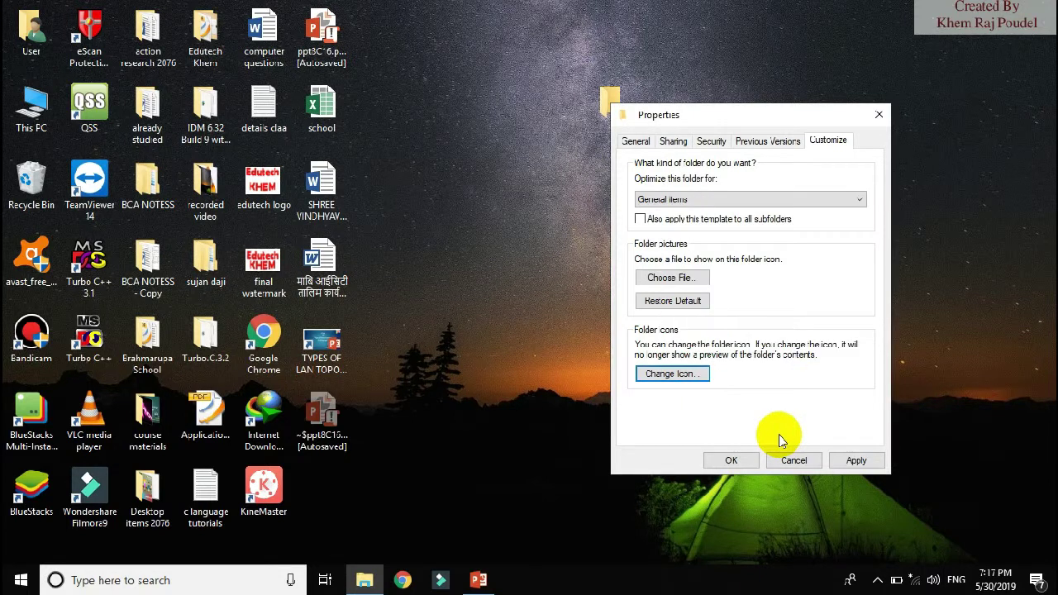
{"action": "left_click", "coordinate": [849, 464]}
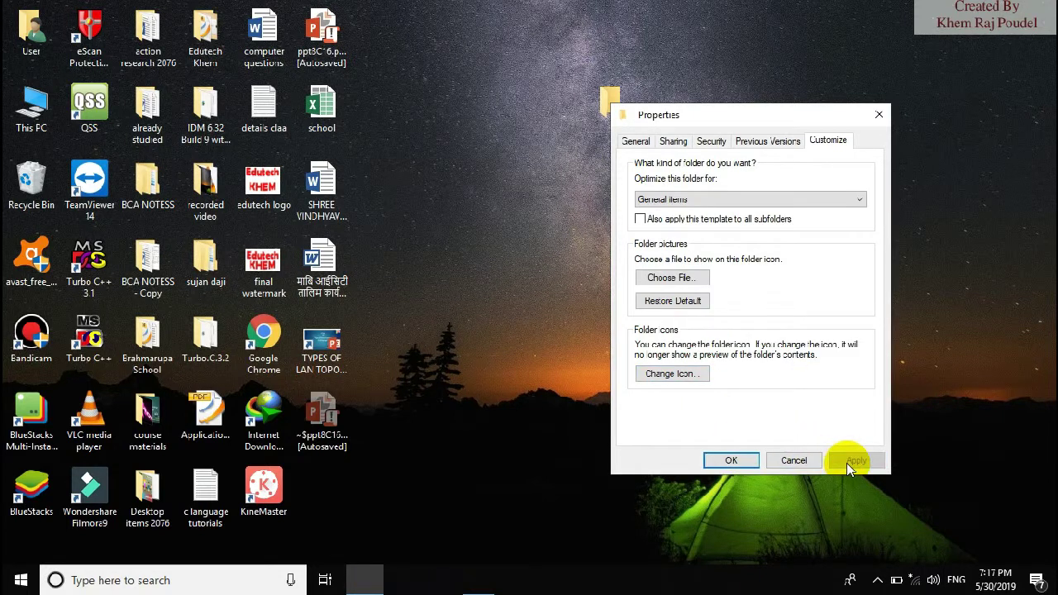
Close the folder's properties with the blank icon accepted, then open the invisible folder to check it and close it again
{"action": "left_click", "coordinate": [732, 460]}
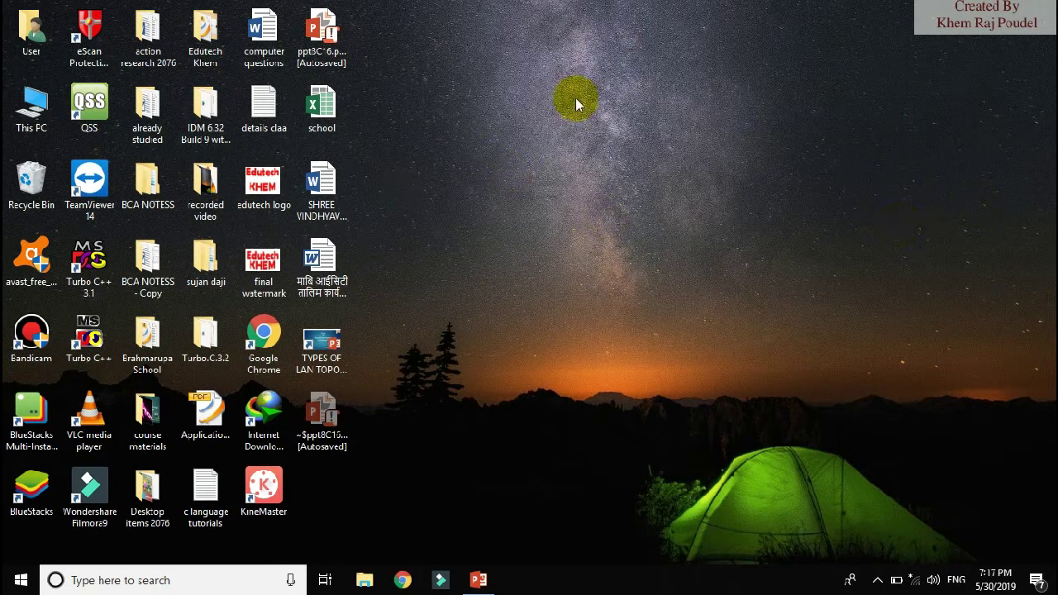
{"action": "double_click", "coordinate": [613, 124]}
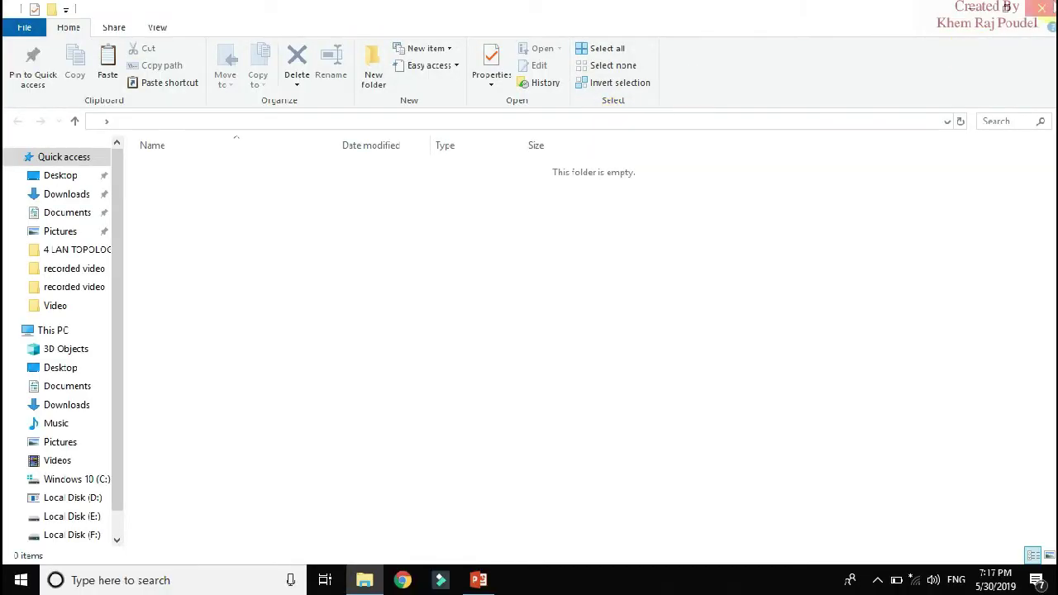
{"action": "left_click", "coordinate": [1042, 8]}
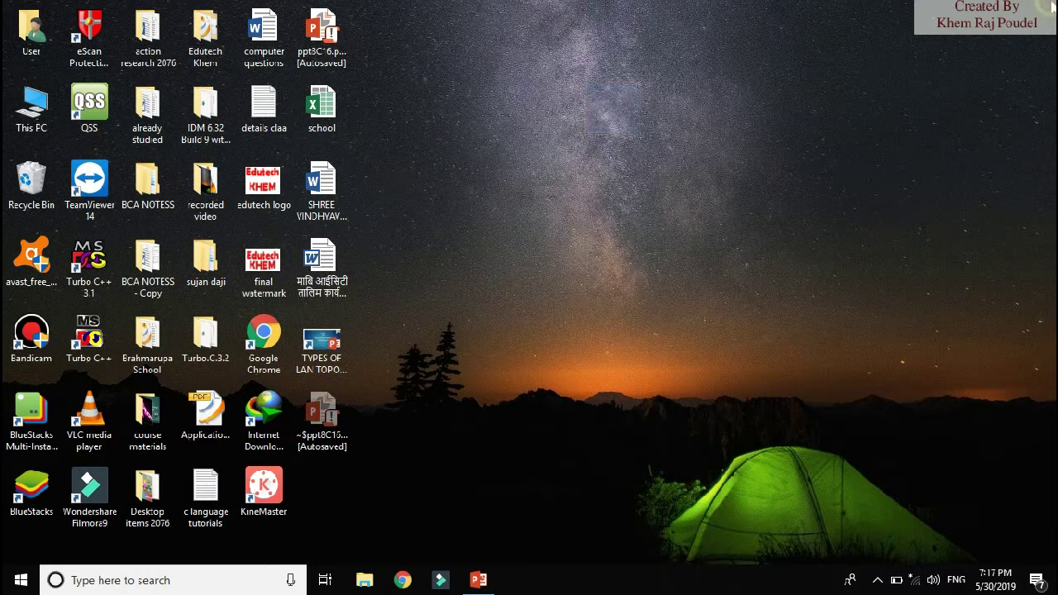
{"action": "mouse_move", "coordinate": [613, 106]}
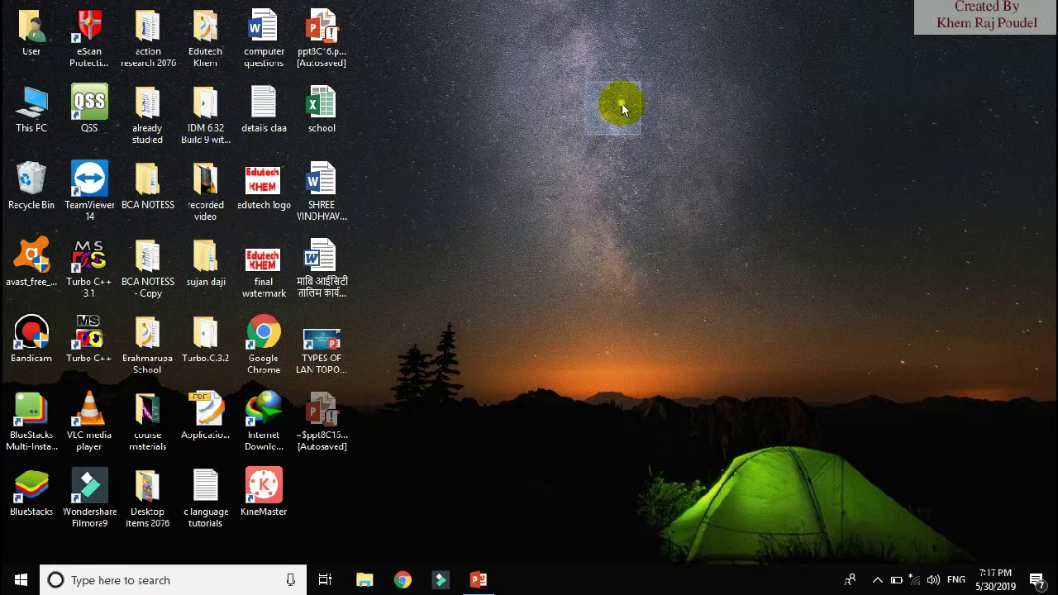
Check the notes on slide 4 of the PowerPoint presentation about reserved folder names, then return to the desktop
{"action": "mouse_move", "coordinate": [479, 580]}
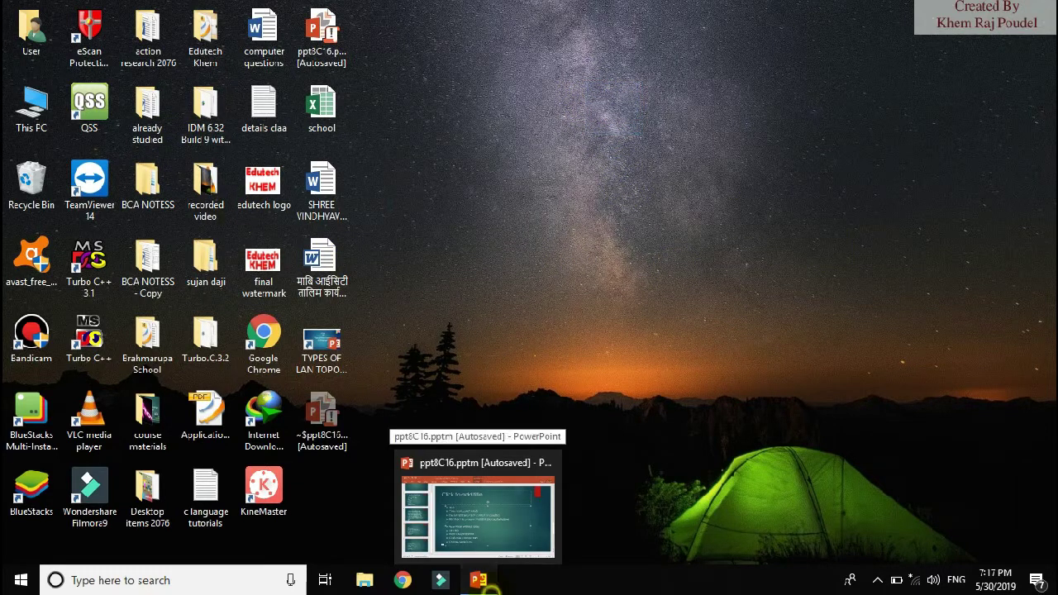
{"action": "left_click", "coordinate": [478, 501]}
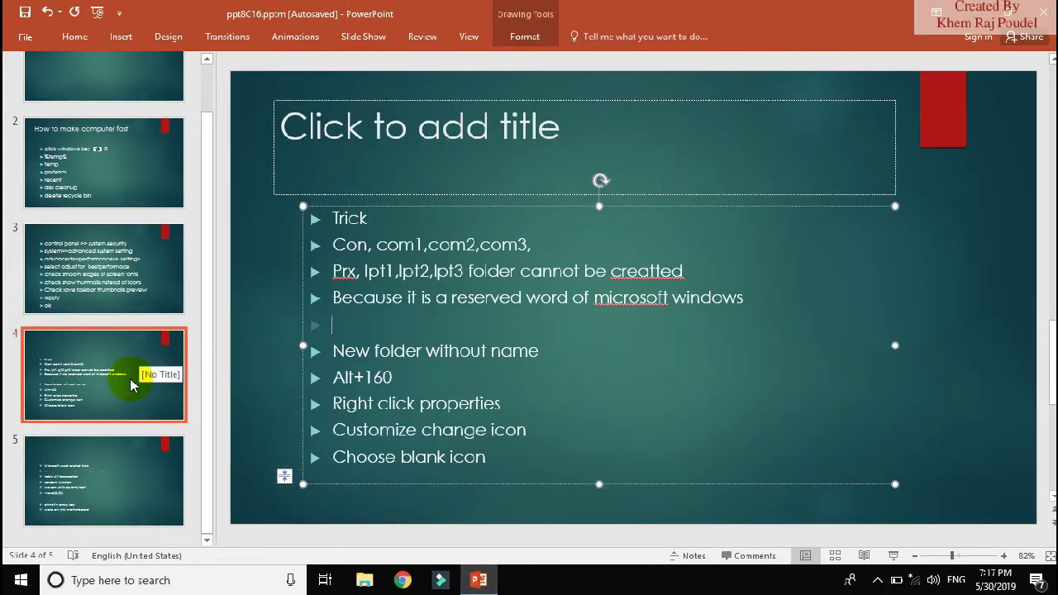
{"action": "left_click", "coordinate": [130, 380]}
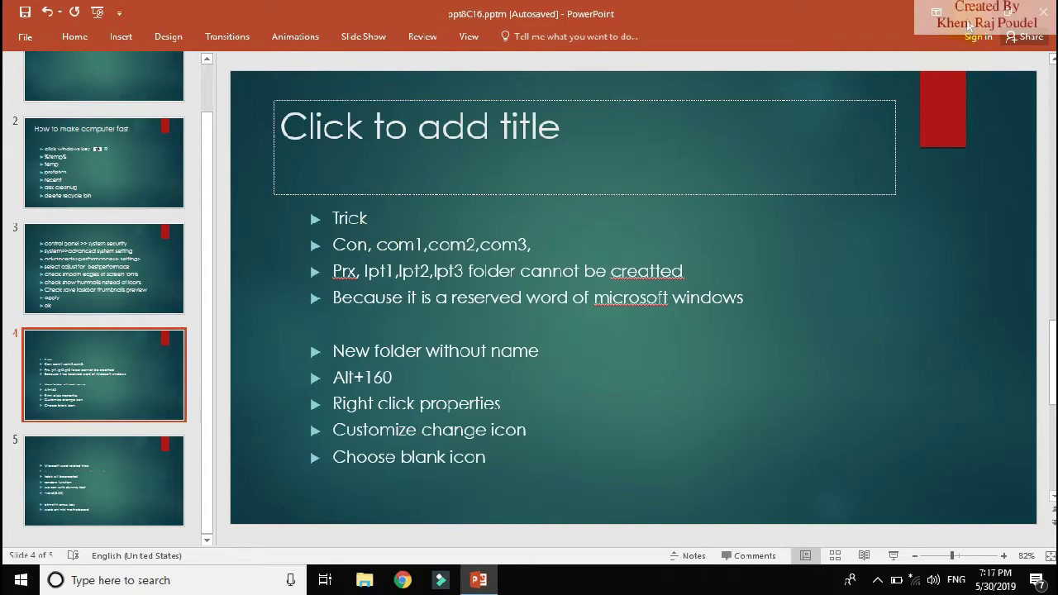
{"action": "left_click", "coordinate": [963, 11]}
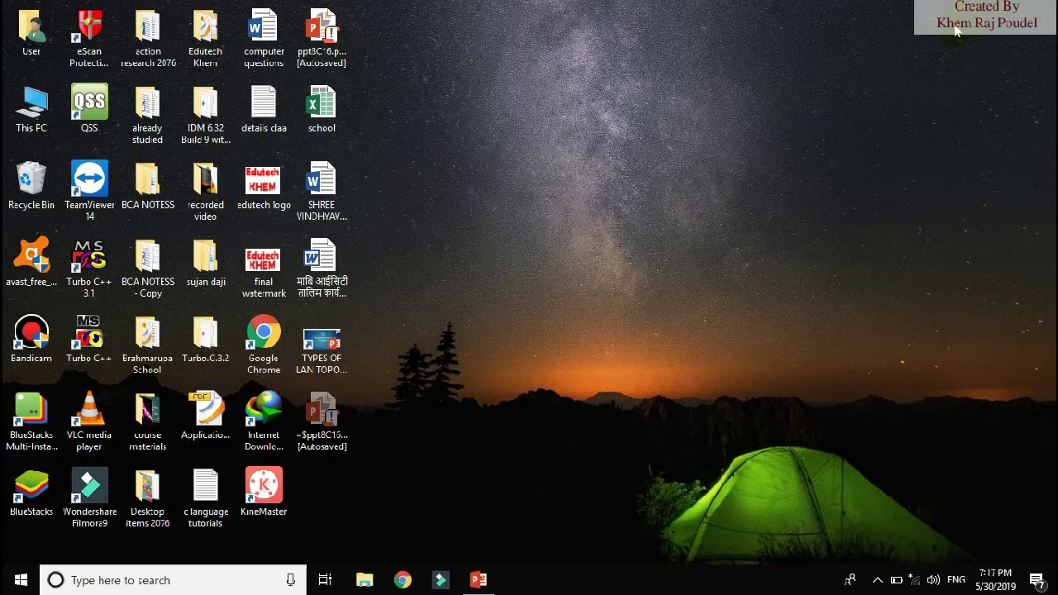
Create another folder on the desktop and try to name it con
{"action": "right_click", "coordinate": [528, 240]}
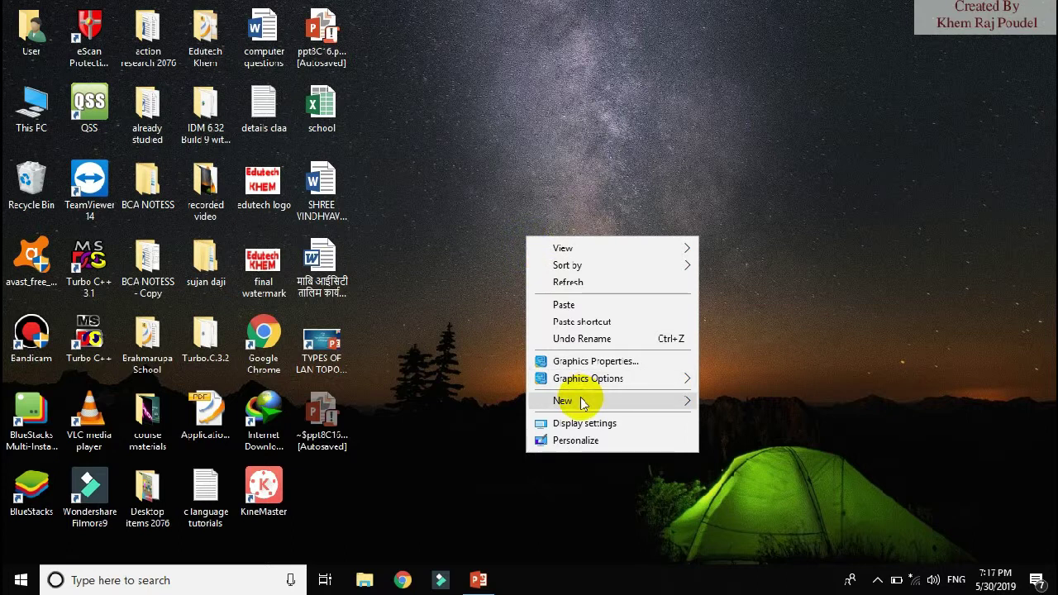
{"action": "mouse_move", "coordinate": [583, 403]}
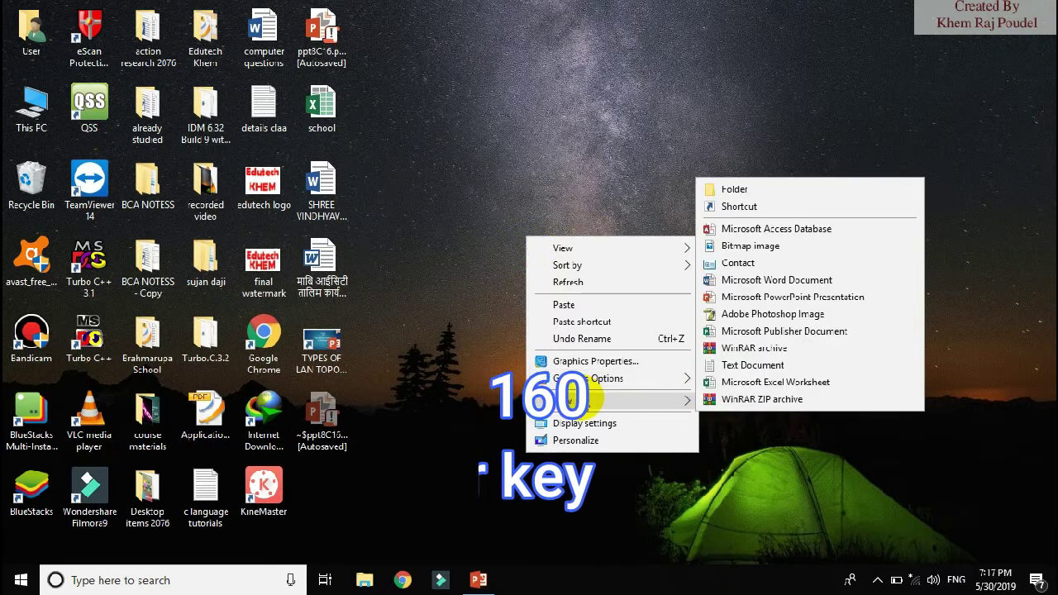
{"action": "left_click", "coordinate": [804, 191]}
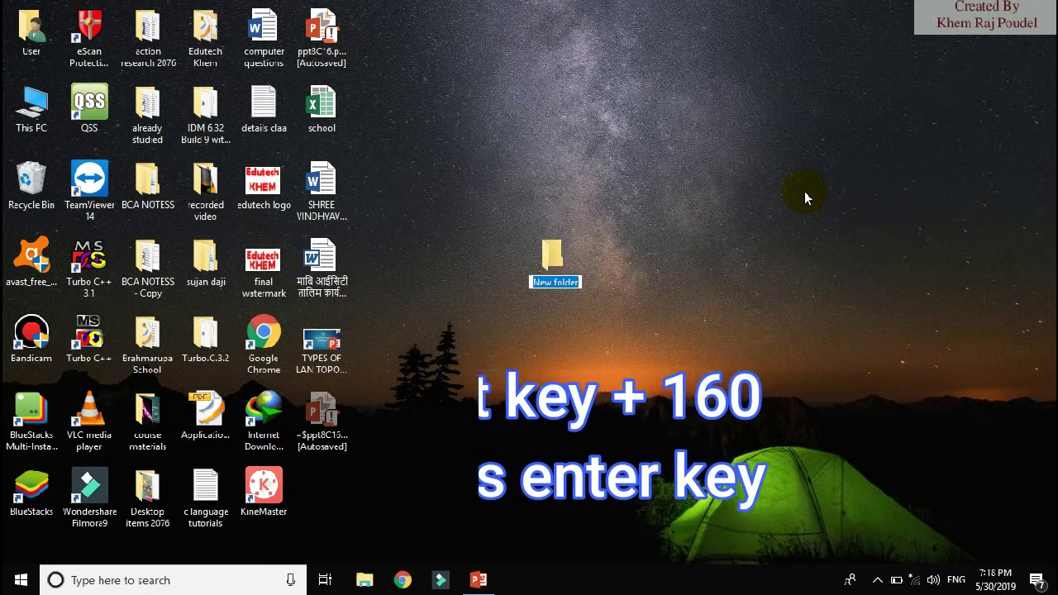
{"action": "type", "text": "con"}
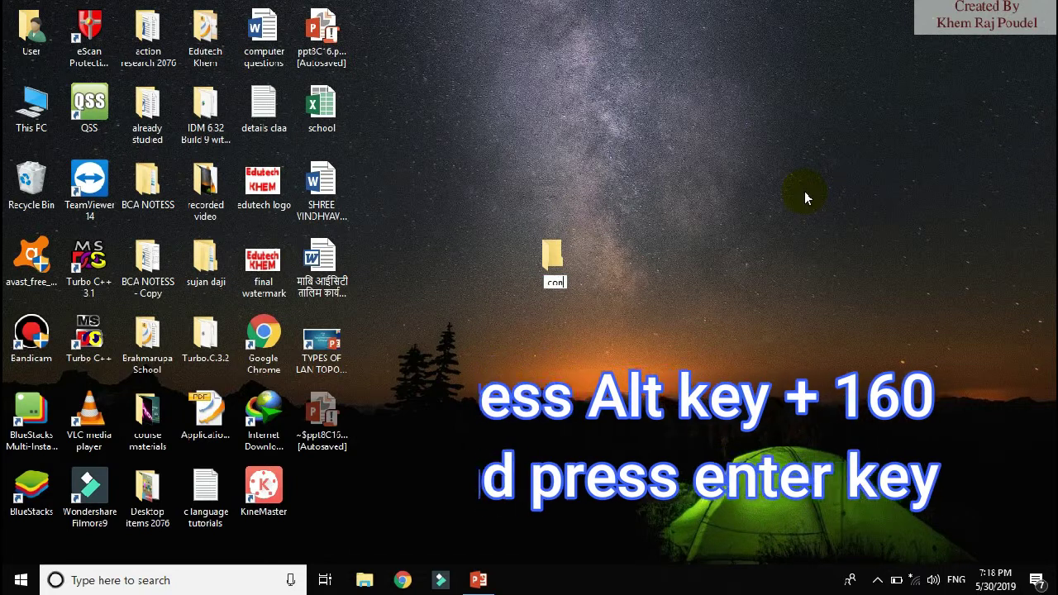
{"action": "key", "text": "Return"}
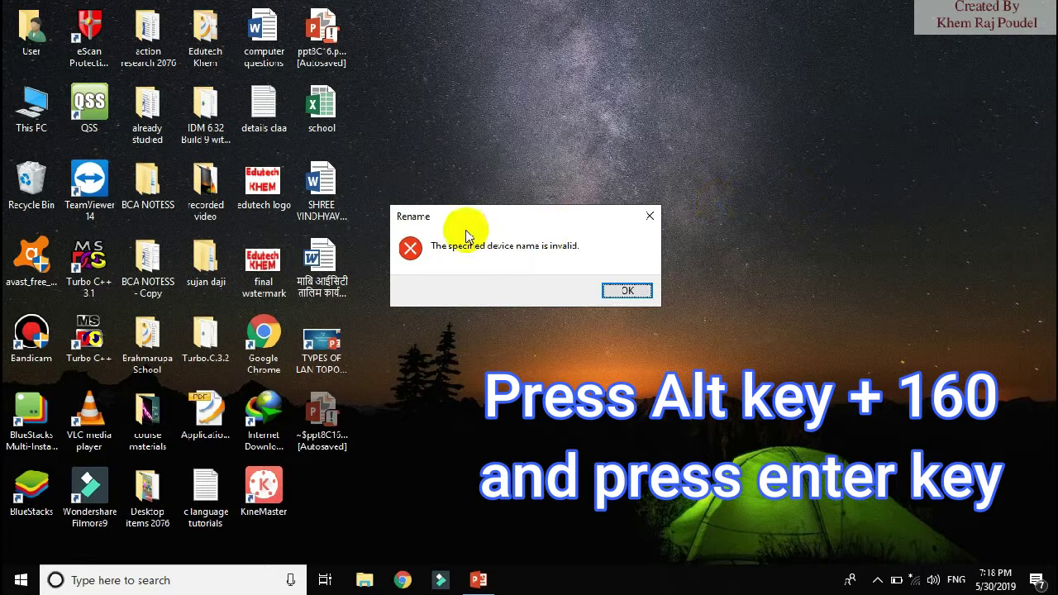
{"action": "left_click", "coordinate": [640, 220]}
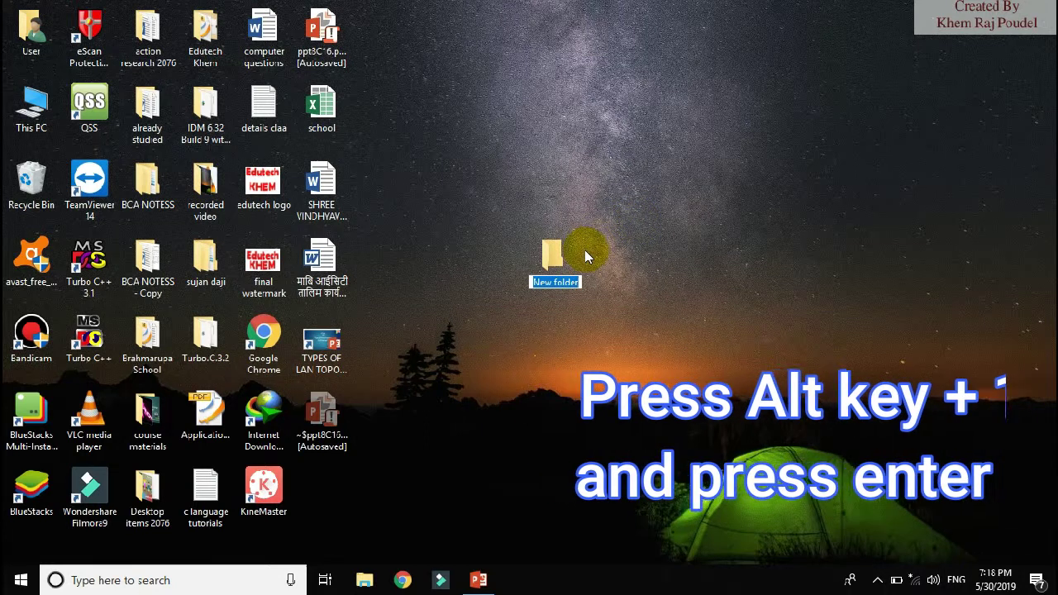
Switch to PowerPoint, add "enterkey press" to the Alt+160 line on slide 4, and show slide 5
{"action": "key", "text": "alt+Tab"}
{"action": "type", "text": "key"}
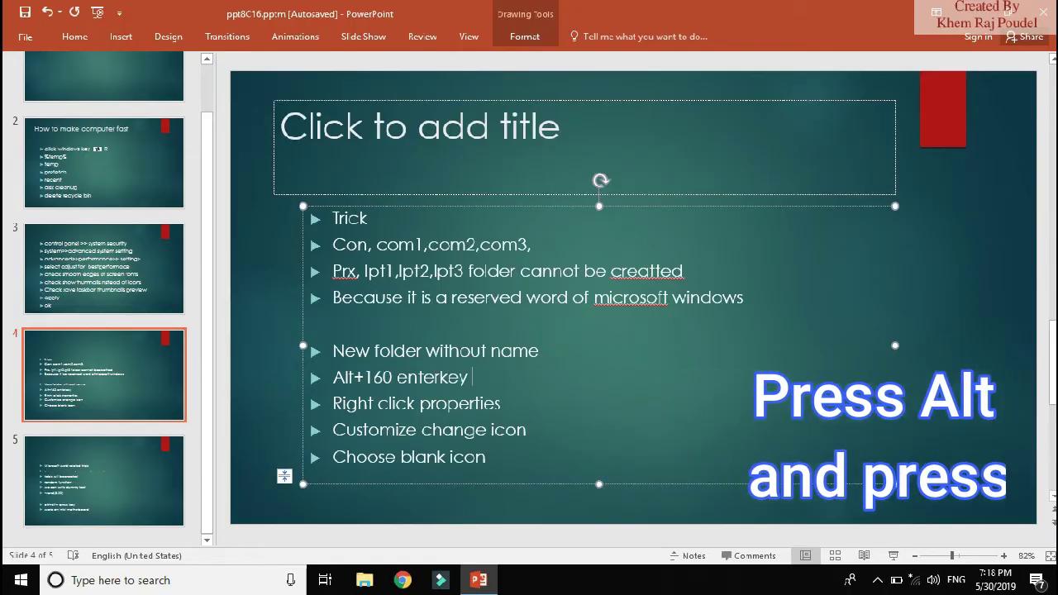
{"action": "type", "text": " press"}
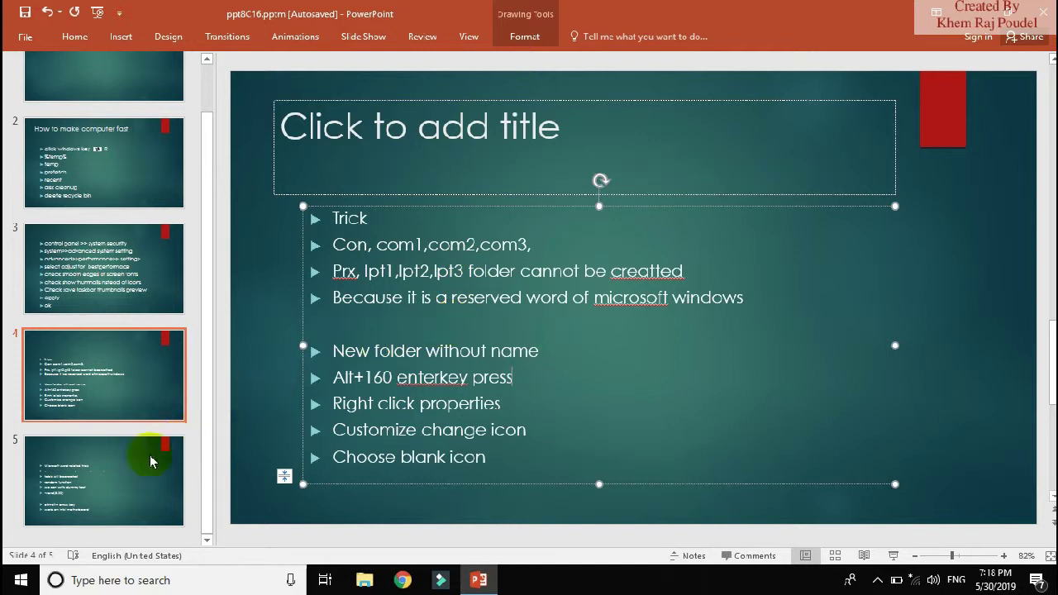
{"action": "left_click", "coordinate": [102, 485]}
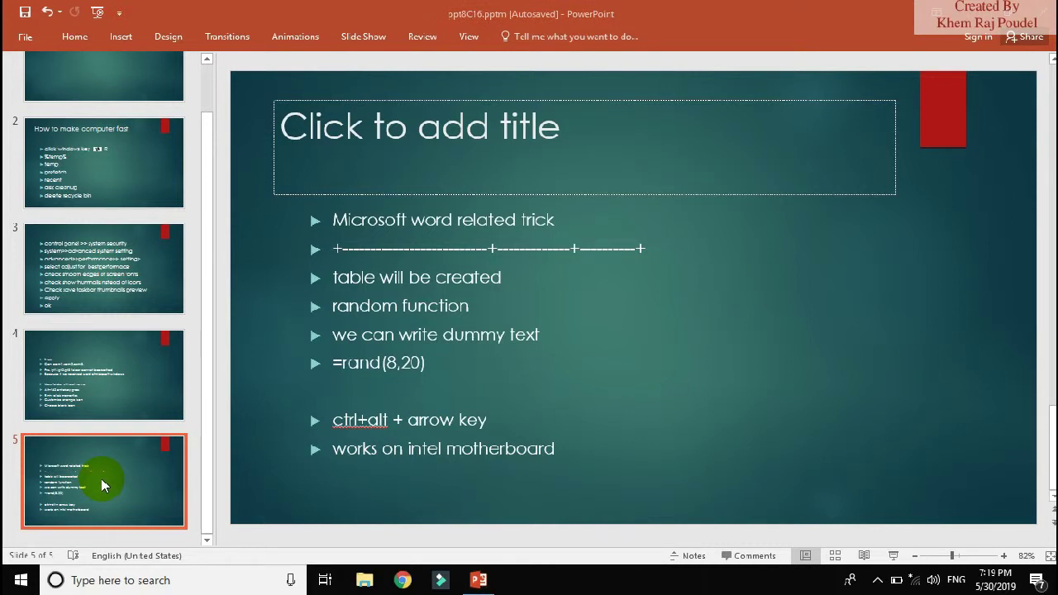
Launch Microsoft Word with the Run command winword and create a blank document
{"action": "key", "text": "super"}
{"action": "key", "text": "super"}
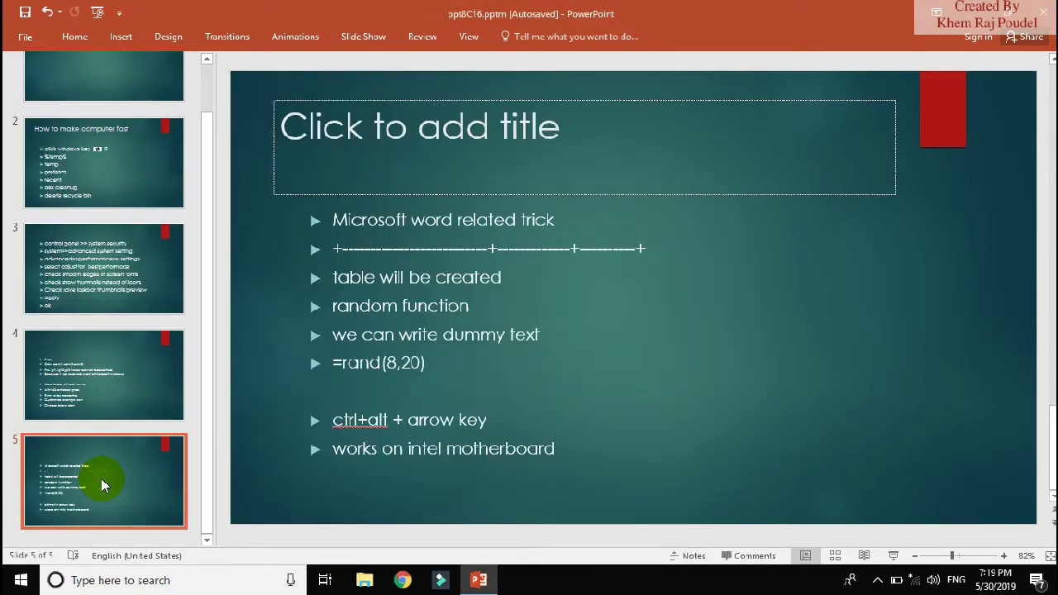
{"action": "key", "text": "super+r"}
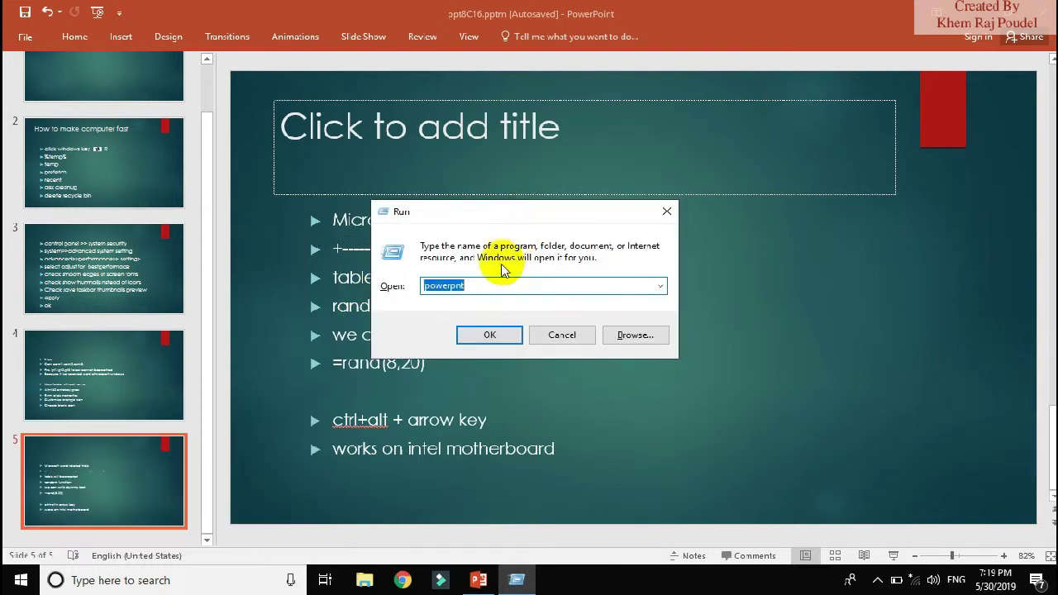
{"action": "left_click", "coordinate": [489, 286]}
{"action": "key", "text": "BackSpace"}
{"action": "key", "text": "BackSpace"}
{"action": "key", "text": "BackSpace"}
{"action": "key", "text": "BackSpace"}
{"action": "key", "text": "BackSpace"}
{"action": "key", "text": "BackSpace"}
{"action": "key", "text": "BackSpace"}
{"action": "key", "text": "BackSpace"}
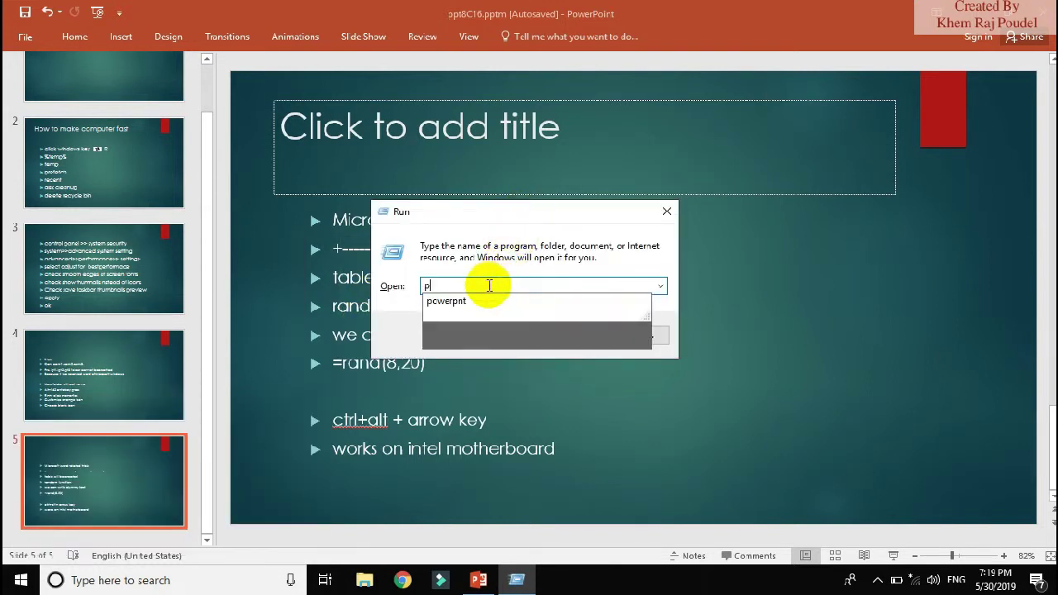
{"action": "type", "text": "winword"}
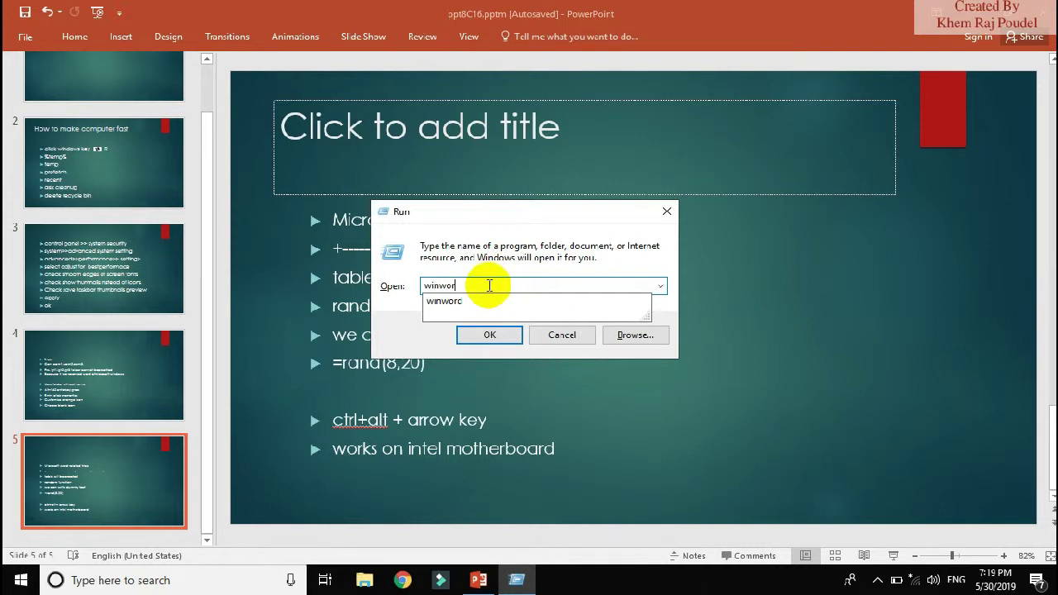
{"action": "left_click", "coordinate": [489, 285]}
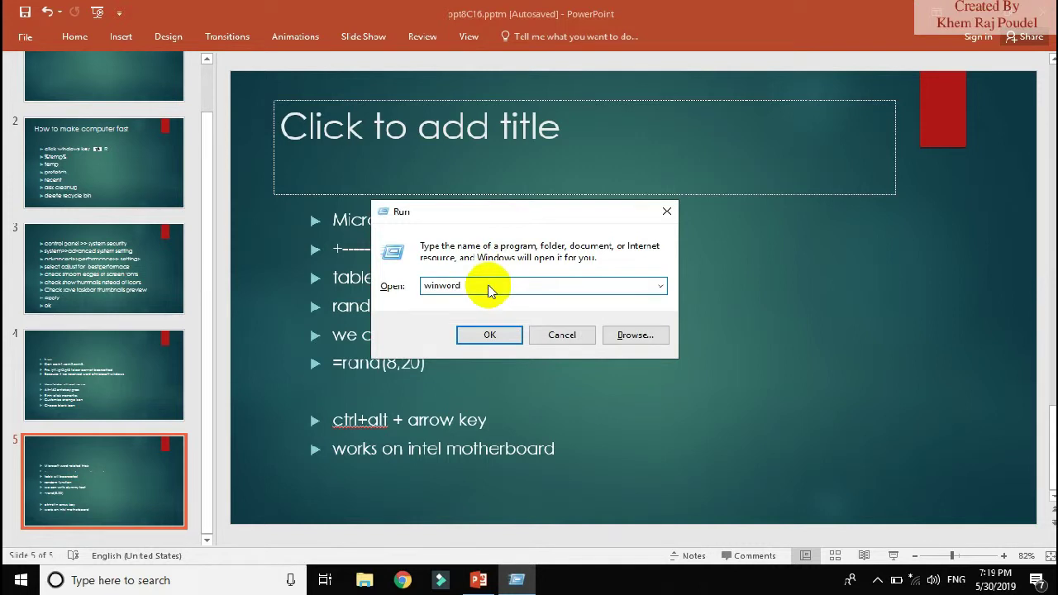
{"action": "key", "text": "Return"}
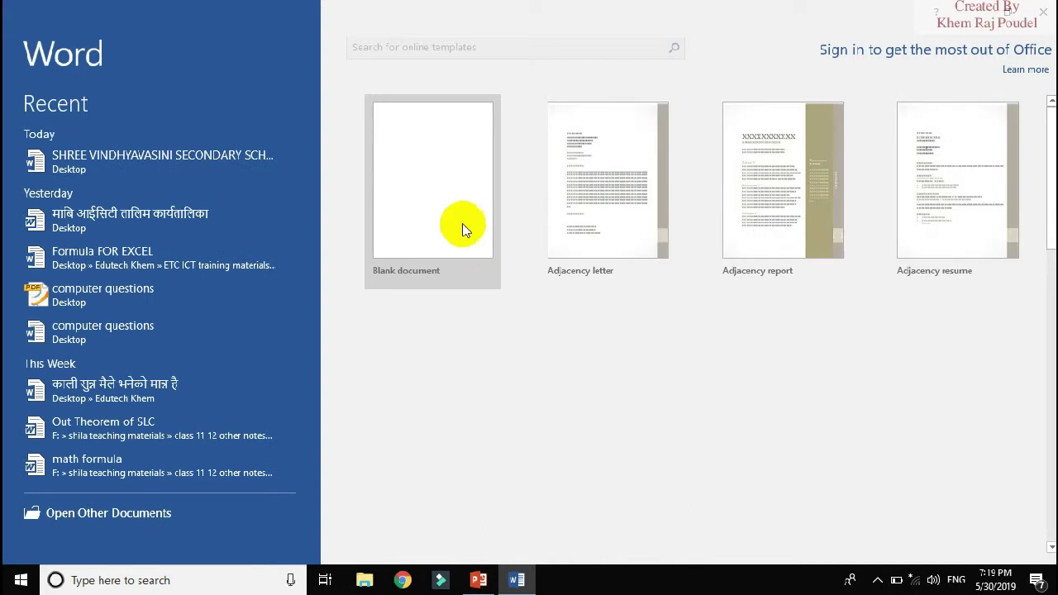
{"action": "left_click", "coordinate": [457, 211]}
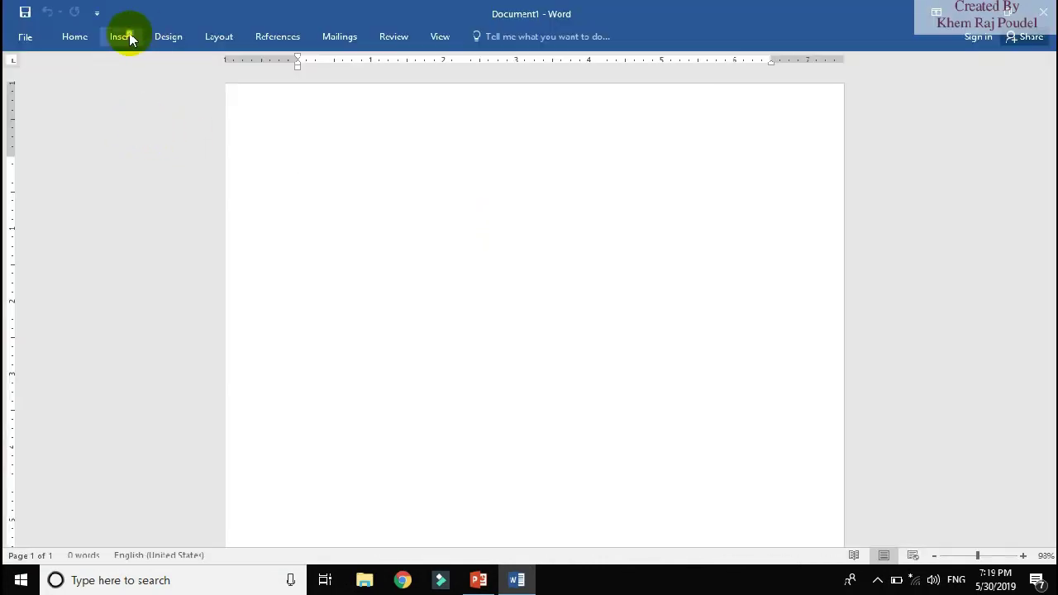
Examine the regular options for inserting a table in the document without inserting one
{"action": "left_click", "coordinate": [124, 37]}
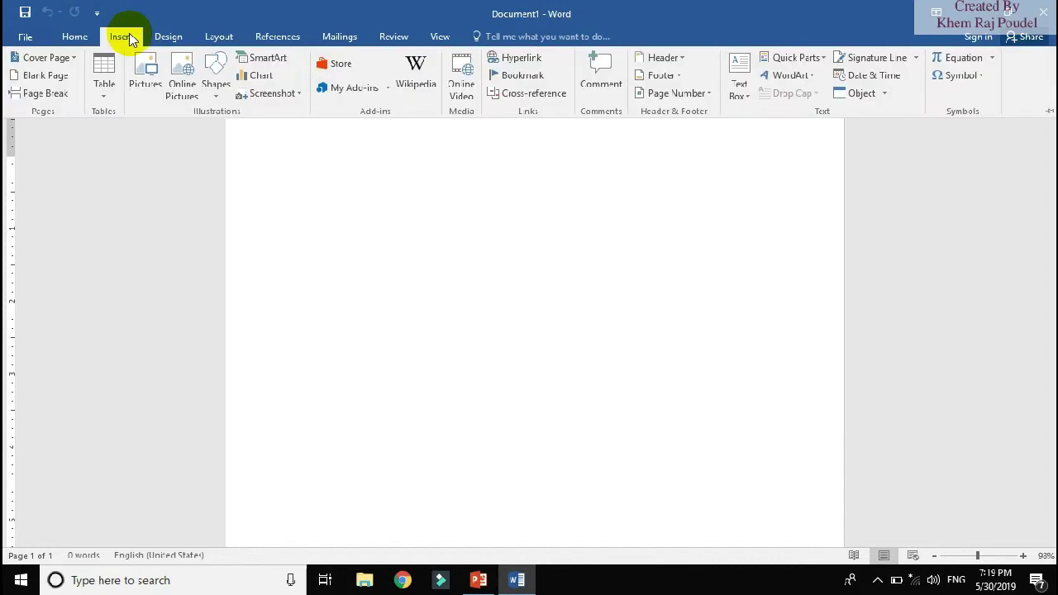
{"action": "left_click", "coordinate": [106, 87]}
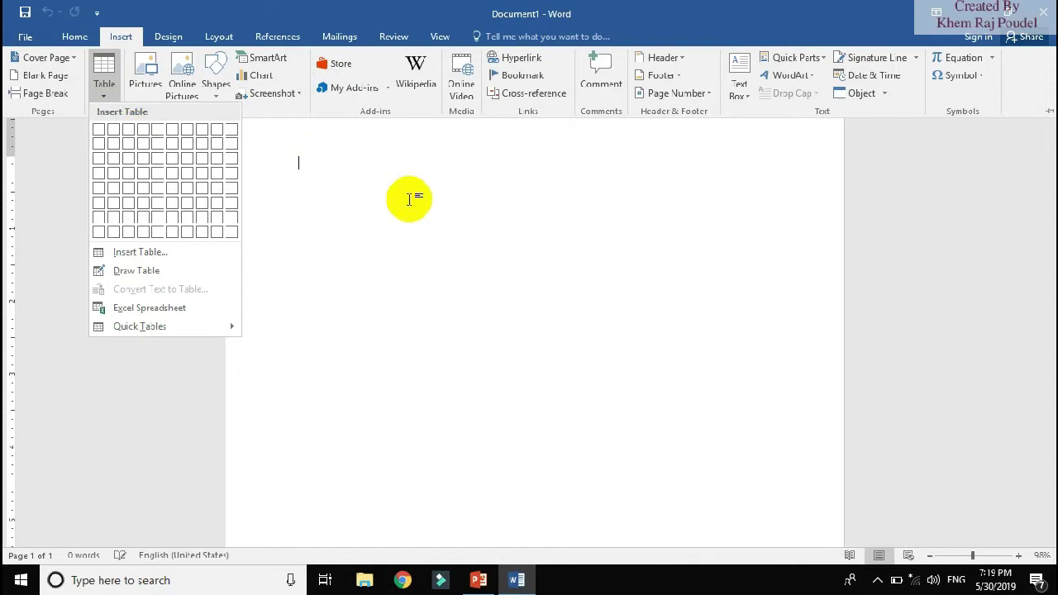
{"action": "left_click", "coordinate": [271, 258]}
{"action": "left_click", "coordinate": [75, 38]}
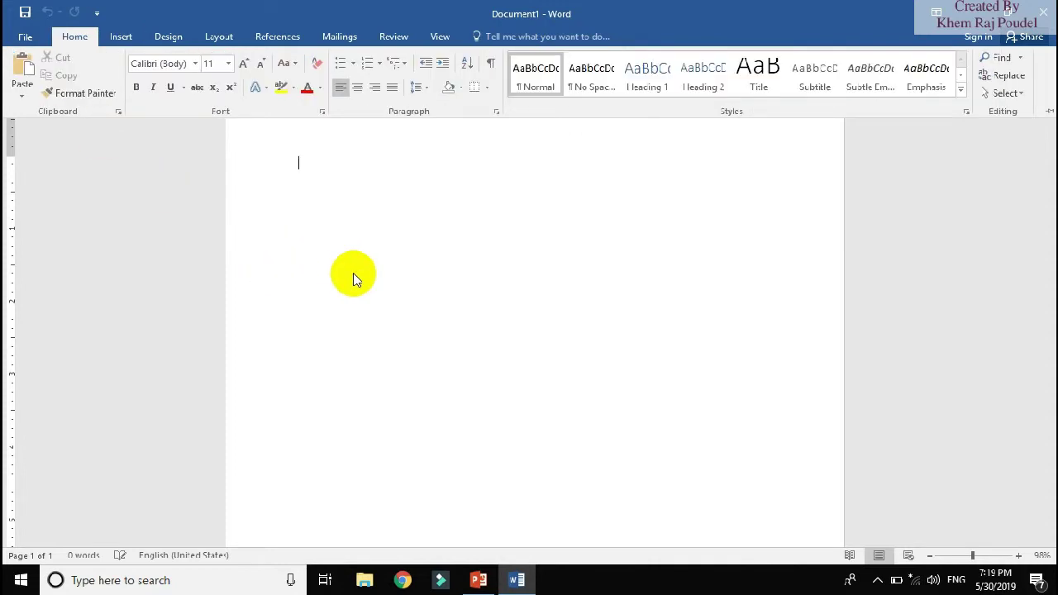
Collapse the ribbon, check the table pattern on the PowerPoint slide, and start the document's first line with a single plus sign
{"action": "key", "text": "ctrl+F1"}
{"action": "type", "text": "+++++"}
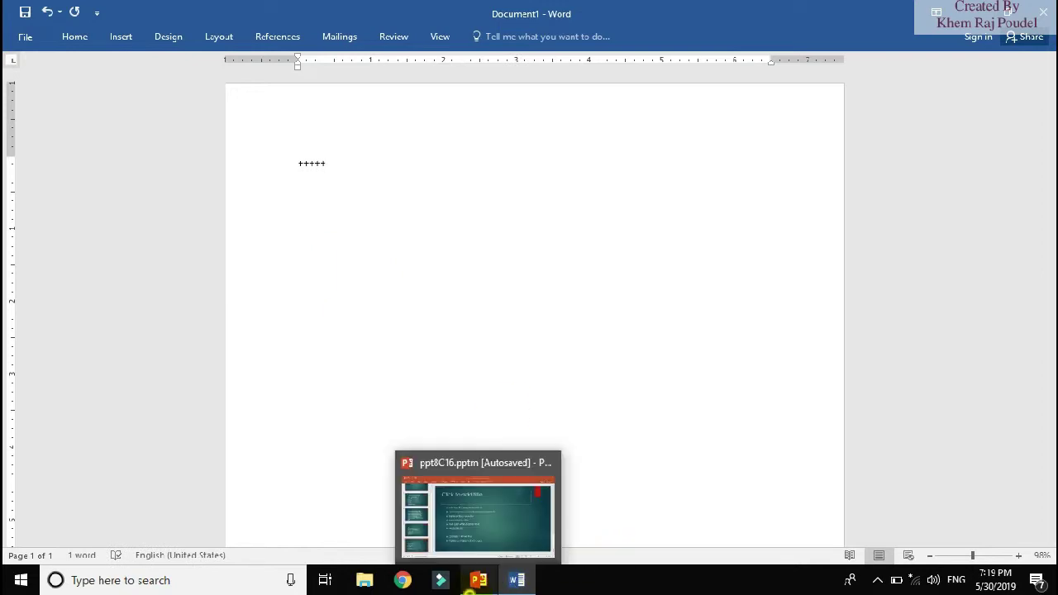
{"action": "left_click", "coordinate": [470, 587]}
{"action": "left_click", "coordinate": [516, 579]}
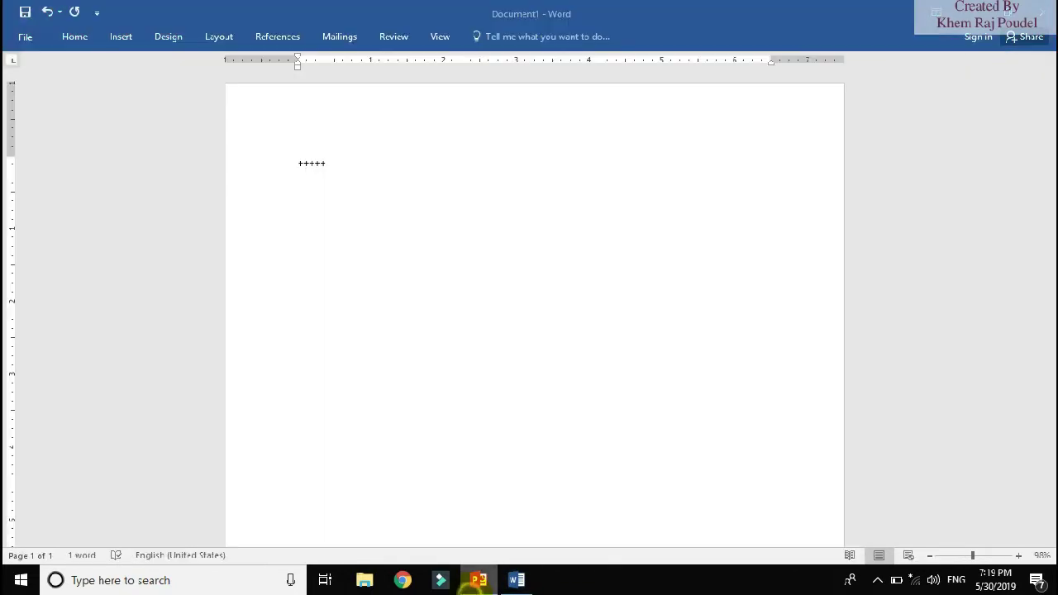
{"action": "key", "text": "BackSpace"}
{"action": "key", "text": "BackSpace"}
{"action": "key", "text": "BackSpace"}
{"action": "key", "text": "BackSpace"}
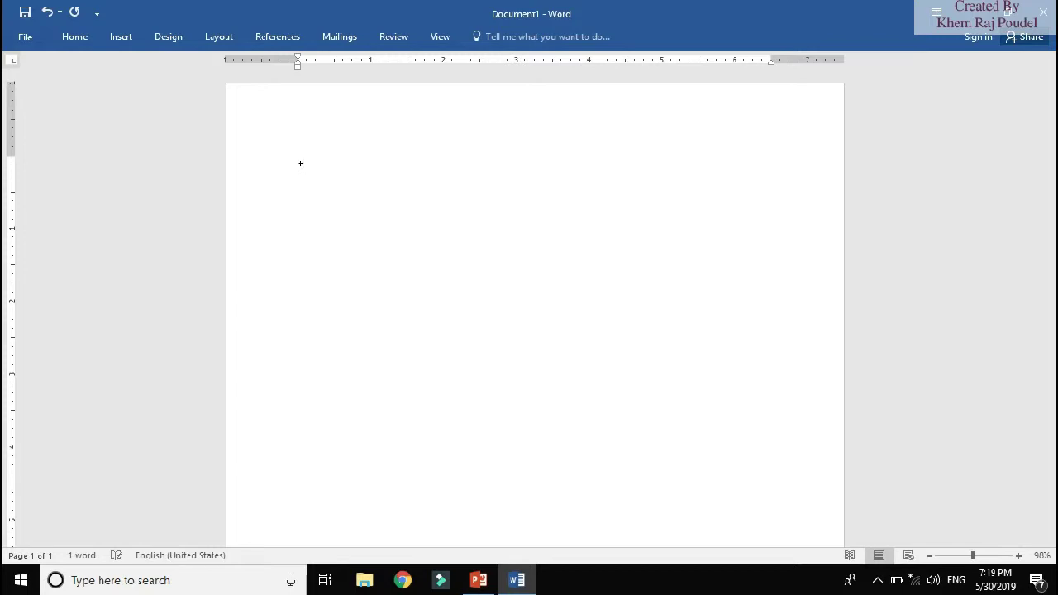
Complete the line with three runs of hyphens, each ended by a plus sign, and turn it into a three-column table
{"action": "type", "text": "-----------+"}
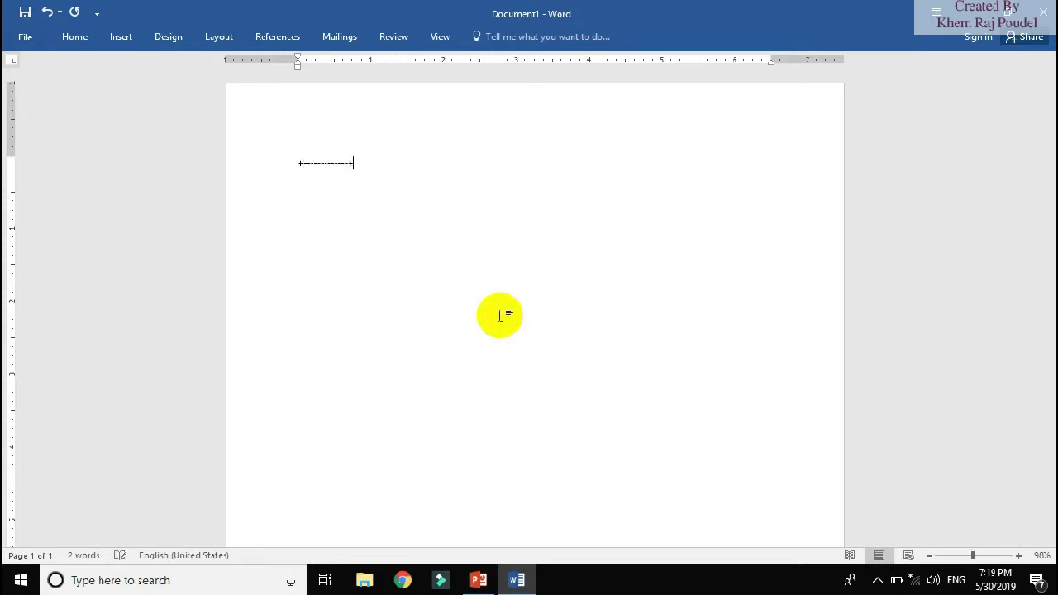
{"action": "type", "text": "----------"}
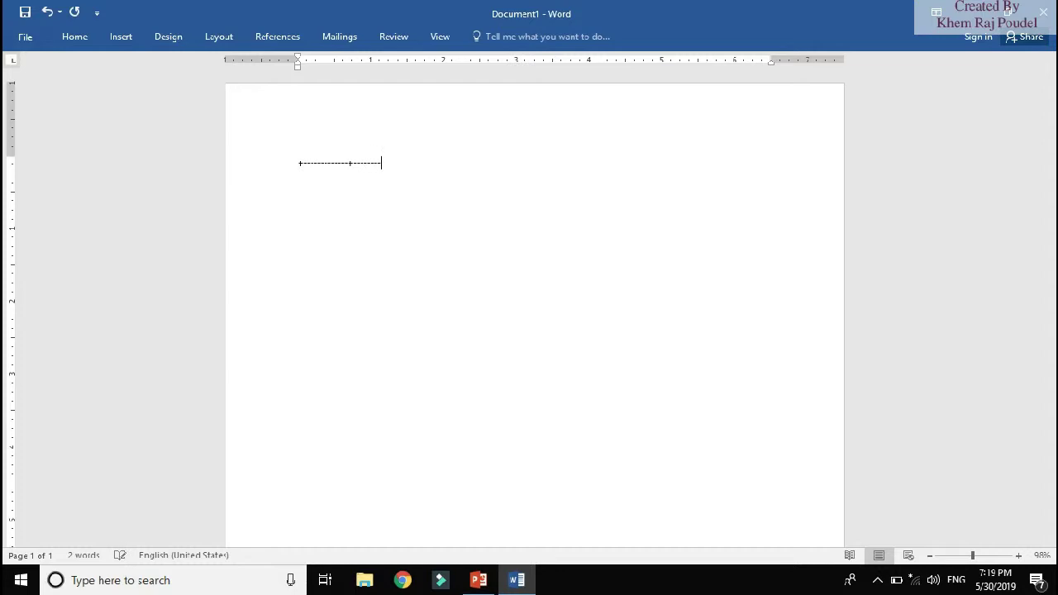
{"action": "type", "text": "+---------+---------+"}
{"action": "key", "text": "Return"}
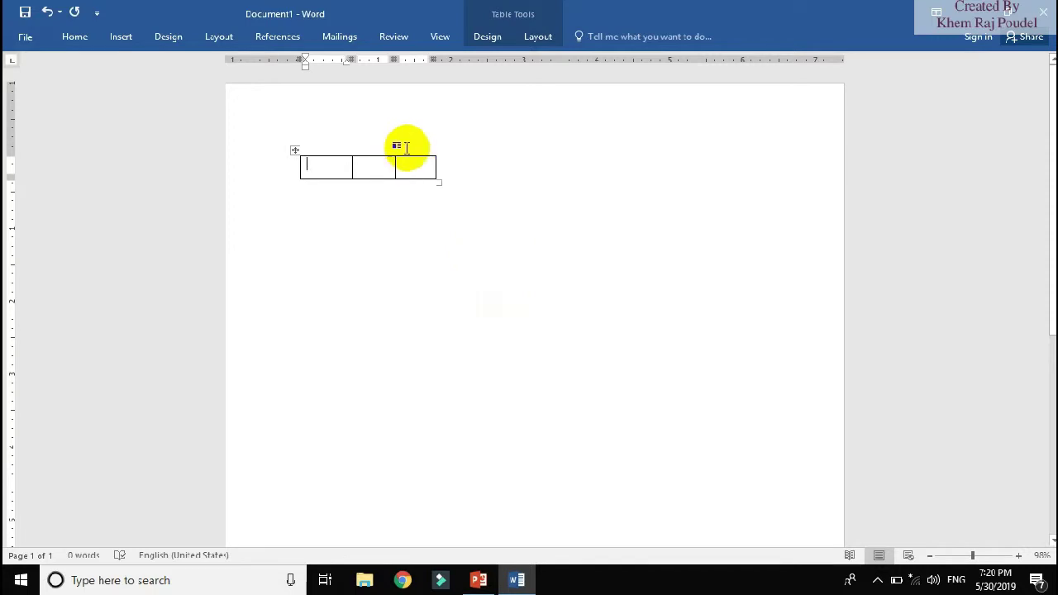
Undo the conversion to a three-column table and start deleting the line of plus signs and hyphens
{"action": "left_click", "coordinate": [372, 171]}
{"action": "key", "text": "ctrl+z"}
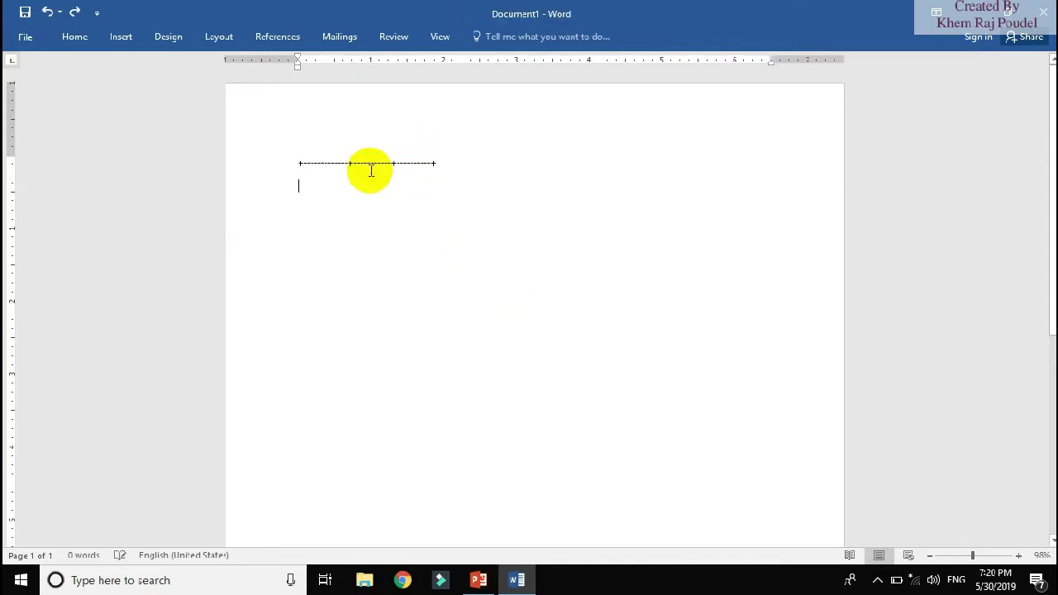
{"action": "key", "text": "BackSpace"}
{"action": "key", "text": "BackSpace"}
{"action": "key", "text": "BackSpace"}
{"action": "key", "text": "BackSpace"}
{"action": "key", "text": "BackSpace"}
{"action": "key", "text": "BackSpace"}
{"action": "key", "text": "BackSpace"}
{"action": "key", "text": "BackSpace"}
{"action": "key", "text": "BackSpace"}
{"action": "key", "text": "BackSpace"}
{"action": "key", "text": "BackSpace"}
{"action": "key", "text": "BackSpace"}
{"action": "key", "text": "BackSpace"}
{"action": "key", "text": "BackSpace"}
{"action": "key", "text": "BackSpace"}
{"action": "key", "text": "BackSpace"}
{"action": "key", "text": "BackSpace"}
{"action": "key", "text": "BackSpace"}
{"action": "key", "text": "BackSpace"}
{"action": "key", "text": "BackSpace"}
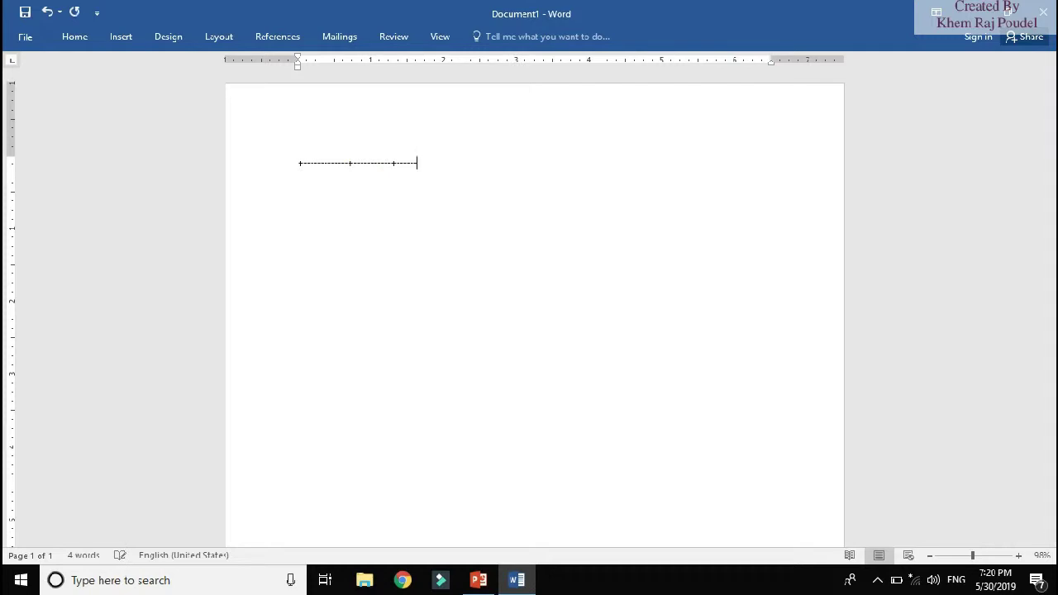
{"action": "key", "text": "BackSpace"}
Create a two-column table from a line of two long hyphen runs enclosed by plus signs, with the second run longer
{"action": "left_click", "coordinate": [372, 168]}
{"action": "type", "text": "+---------------------------------------------+------------------------------------------------------------------------+"}
{"action": "key", "text": "Return"}
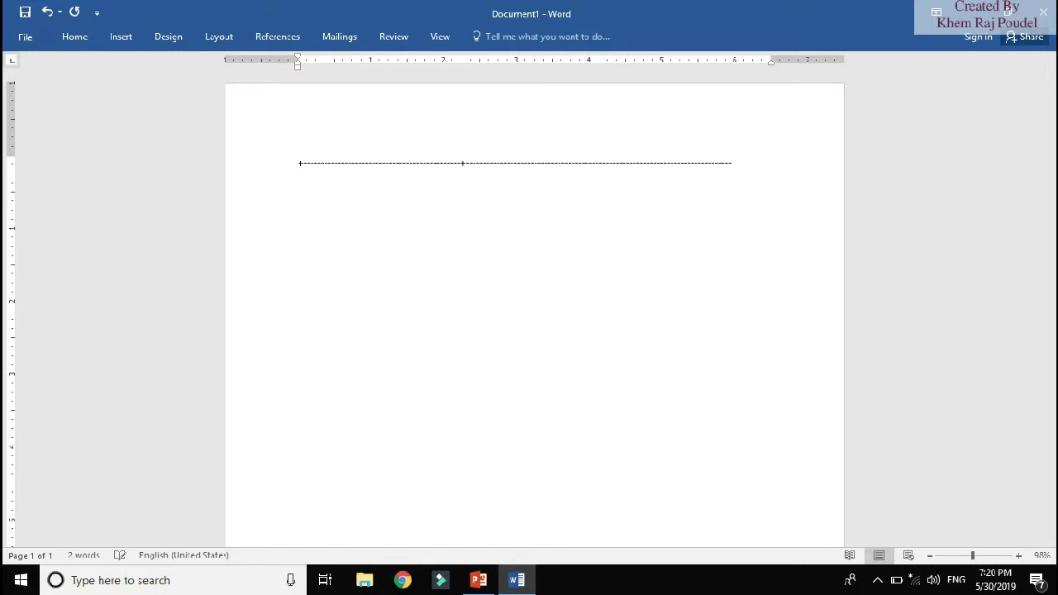
{"action": "type", "text": "+"}
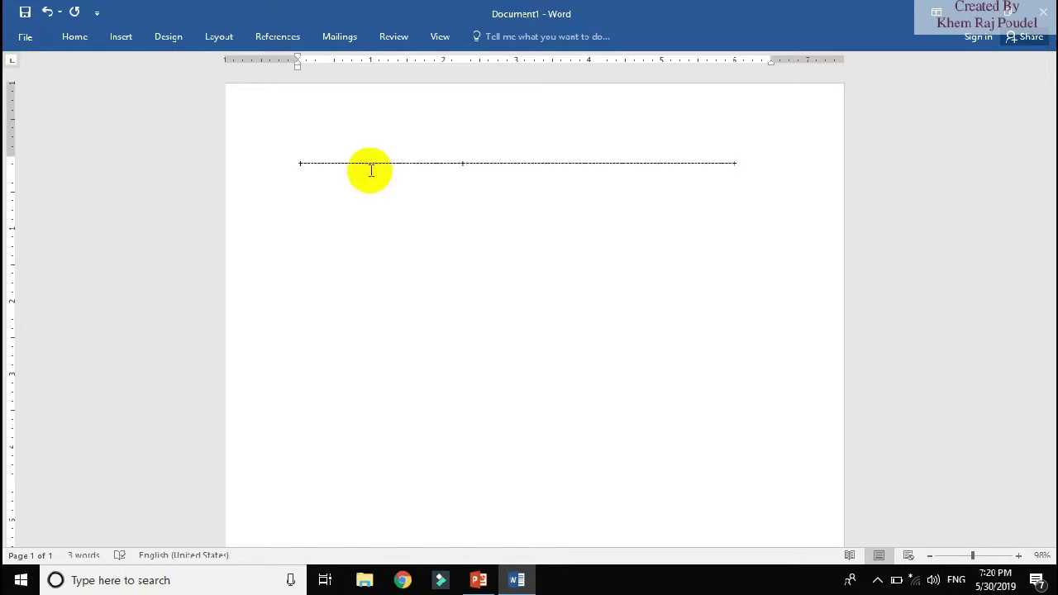
{"action": "key", "text": "Return"}
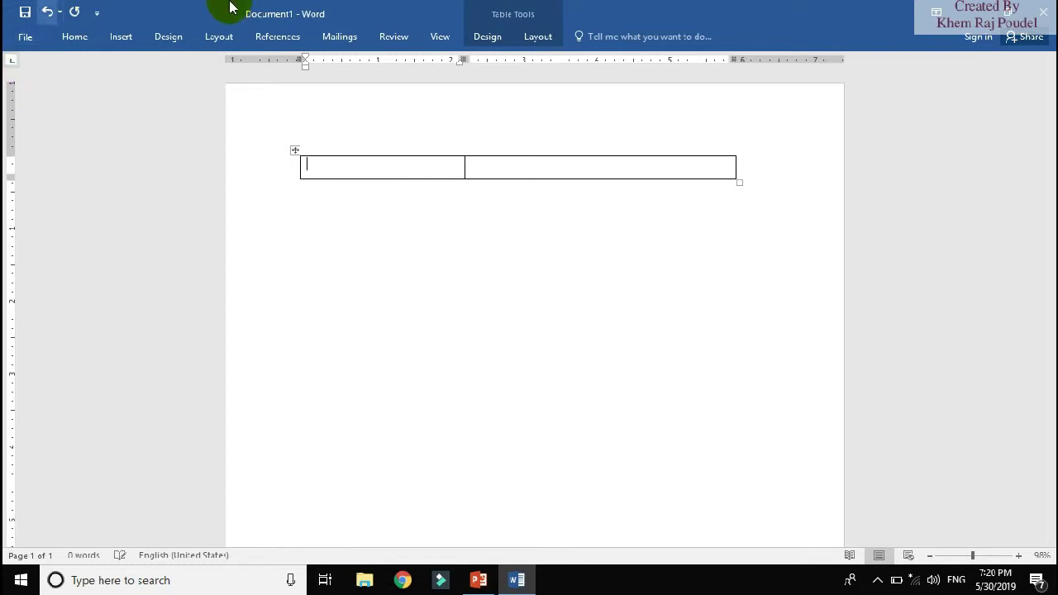
Look over the insert options once more and close the Word document without saving it
{"action": "left_click", "coordinate": [120, 48]}
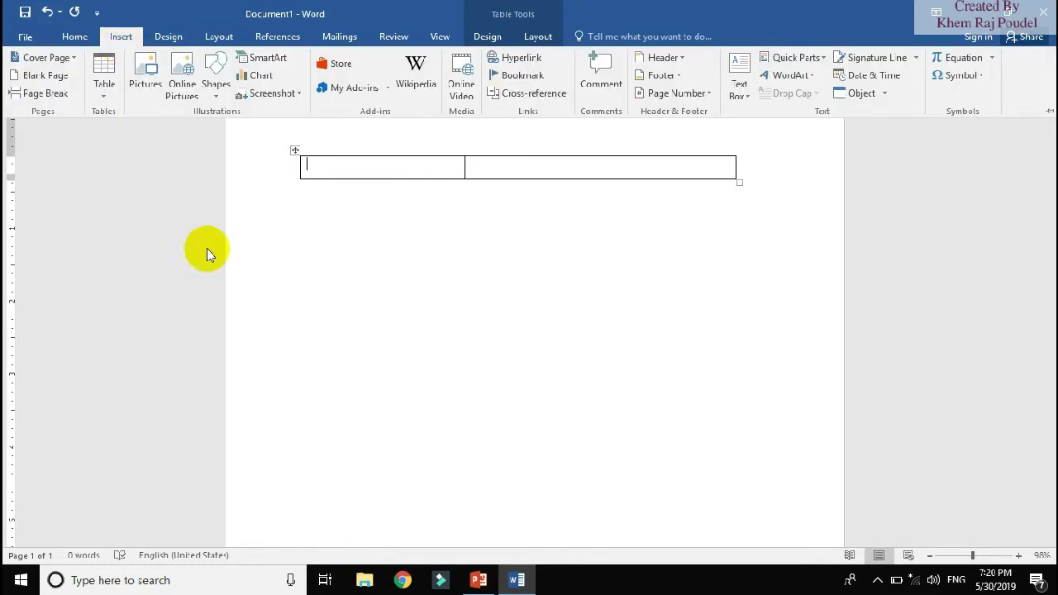
{"action": "left_click", "coordinate": [526, 274]}
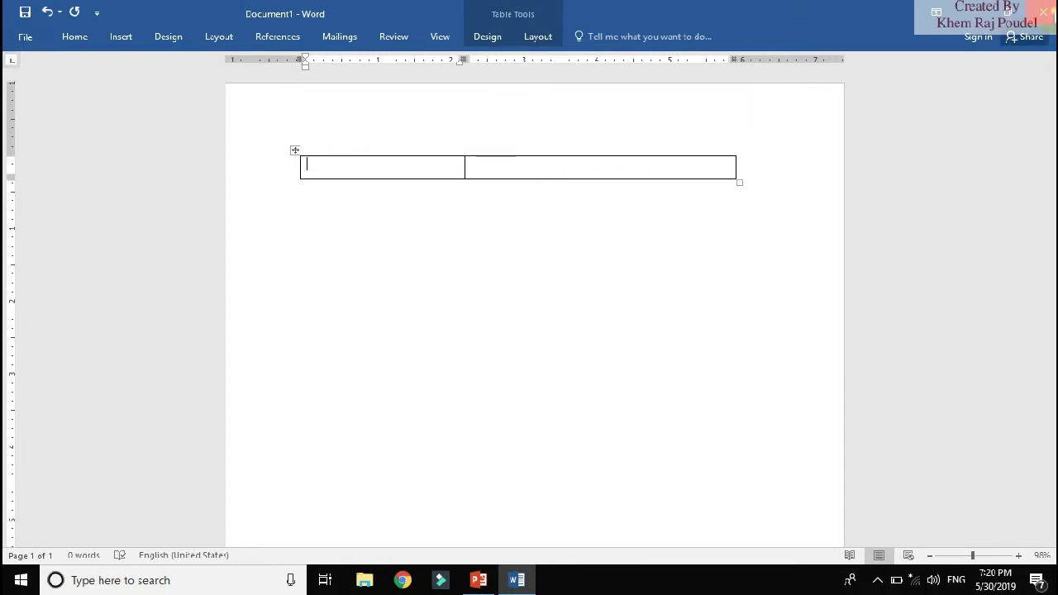
{"action": "left_click", "coordinate": [1044, 11]}
{"action": "left_click", "coordinate": [532, 319]}
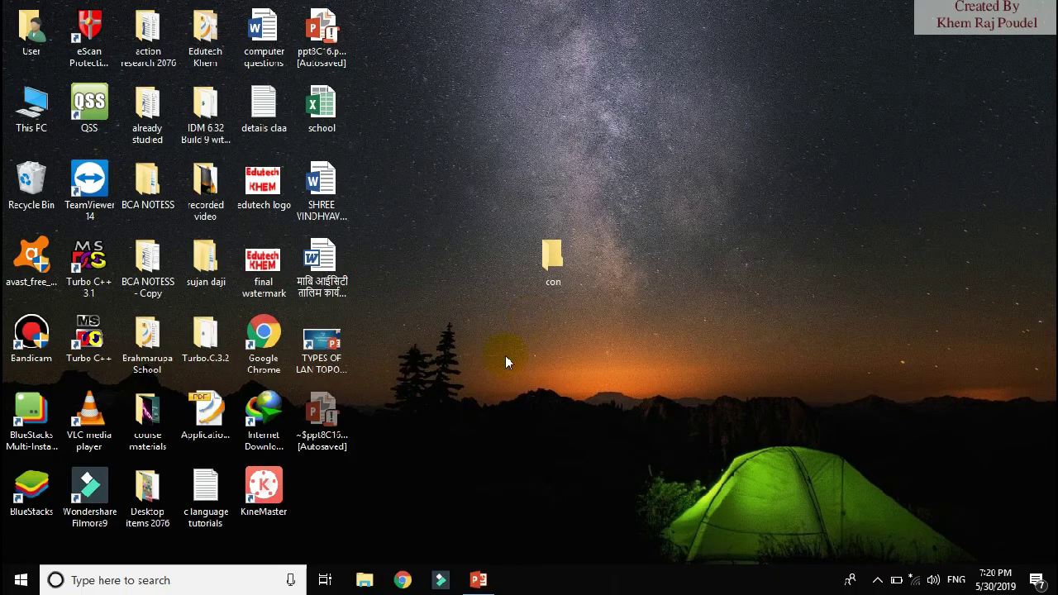
Check the random function notes on the PowerPoint slide, and relaunch Word through the Run dialog with a blank document
{"action": "left_click", "coordinate": [478, 579]}
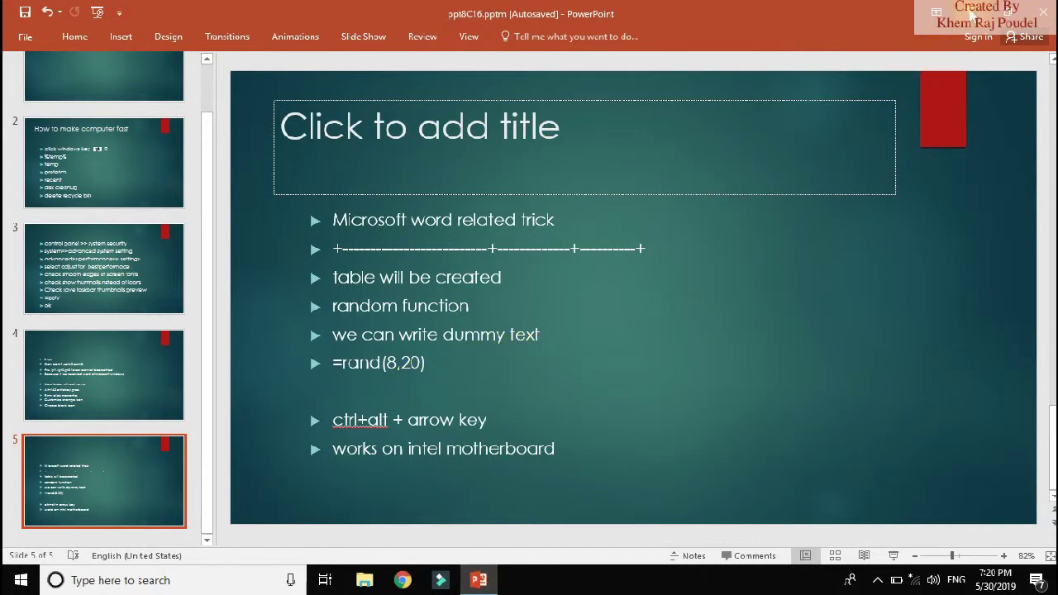
{"action": "left_click", "coordinate": [974, 17]}
{"action": "key", "text": "super+r"}
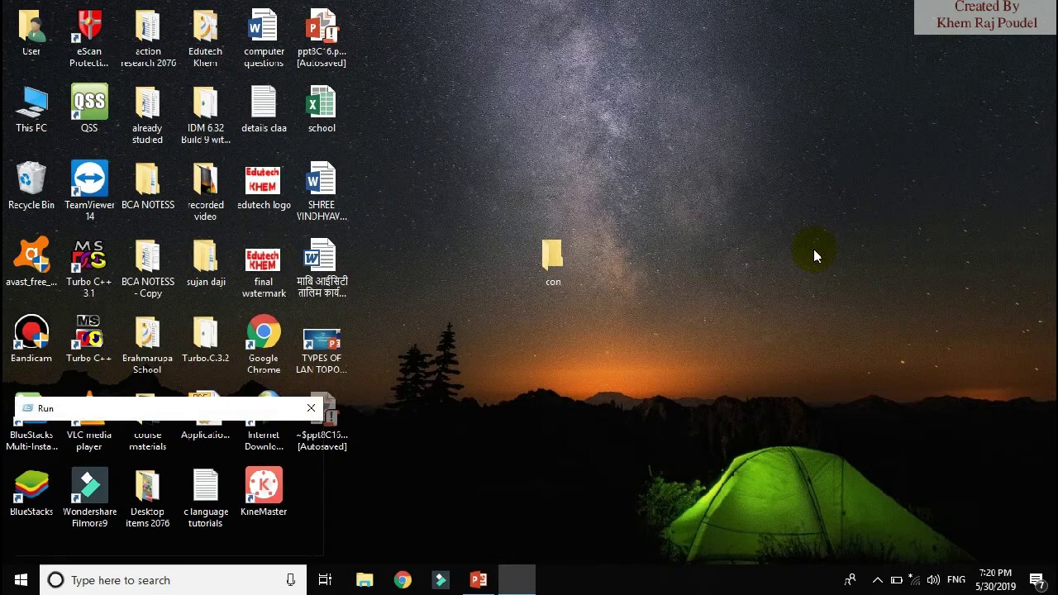
{"action": "key", "text": "Return"}
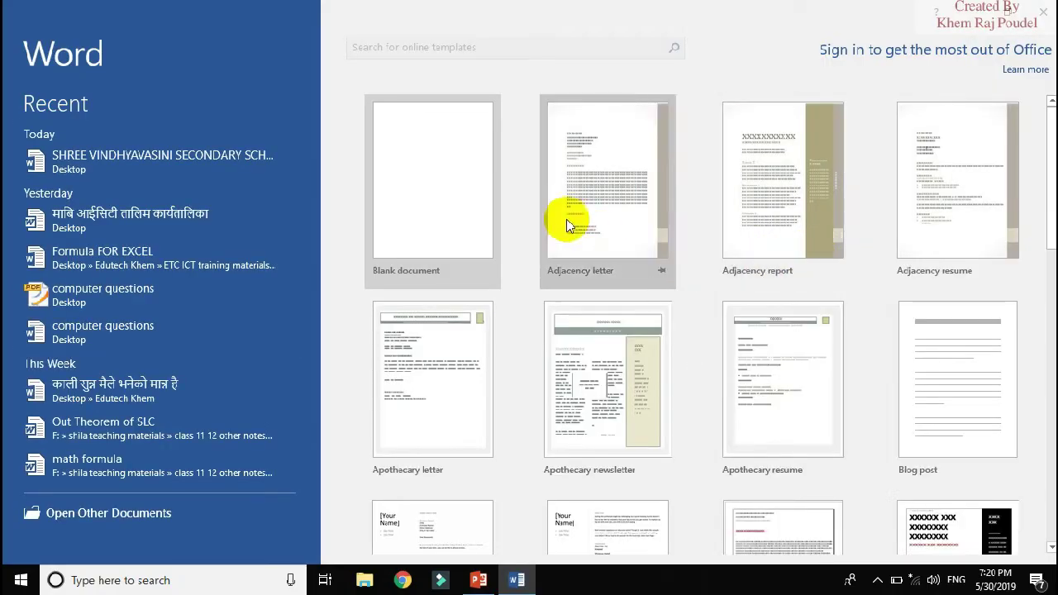
{"action": "left_click", "coordinate": [472, 211]}
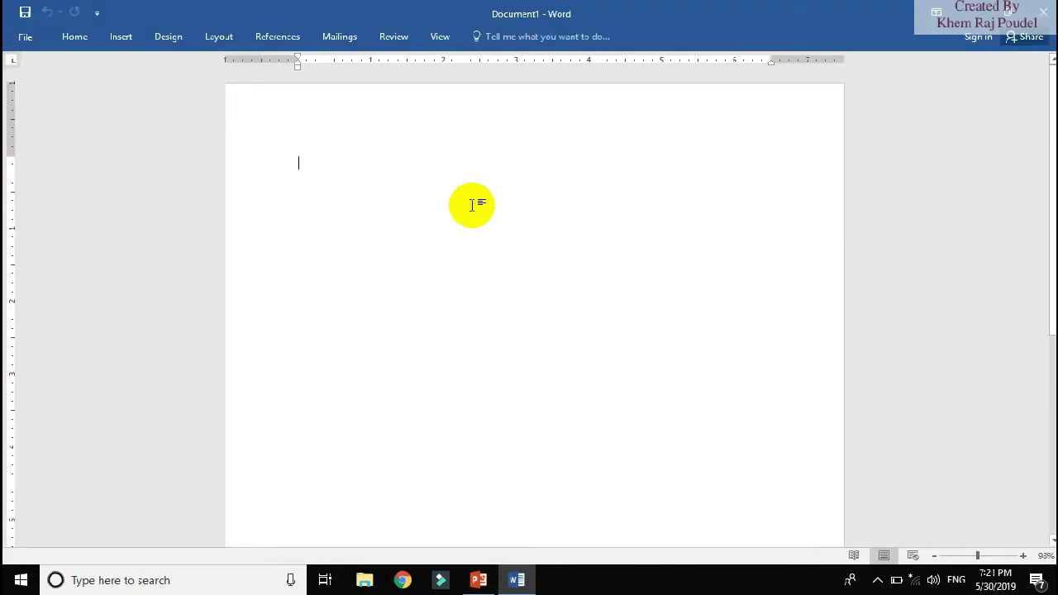
Generate dummy paragraphs in the blank document with =rand(), and close Word without saving
{"action": "left_click", "coordinate": [71, 39]}
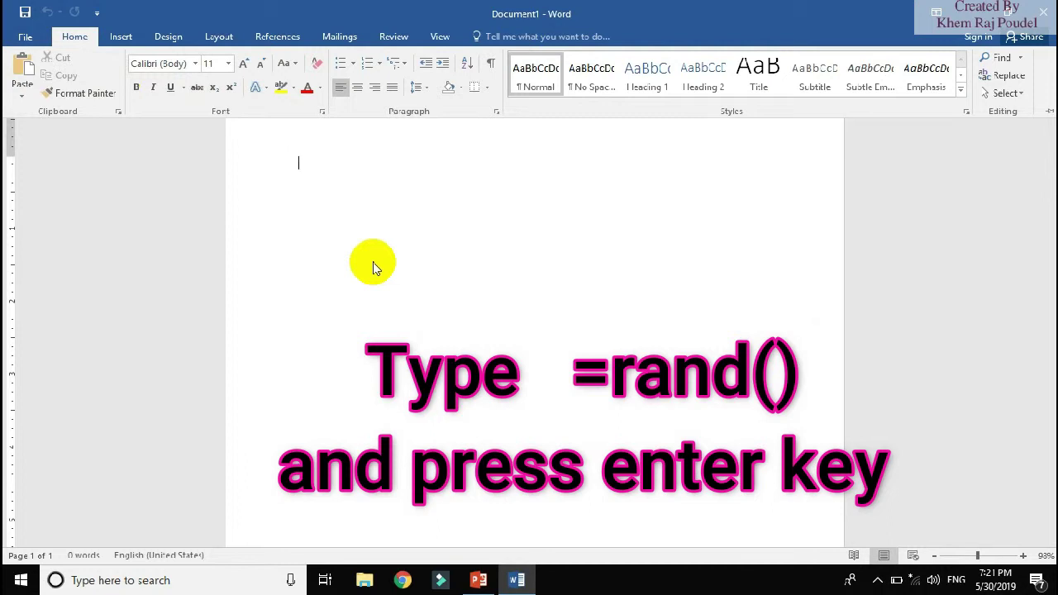
{"action": "key", "text": "ctrl+F1"}
{"action": "type", "text": "=rand()"}
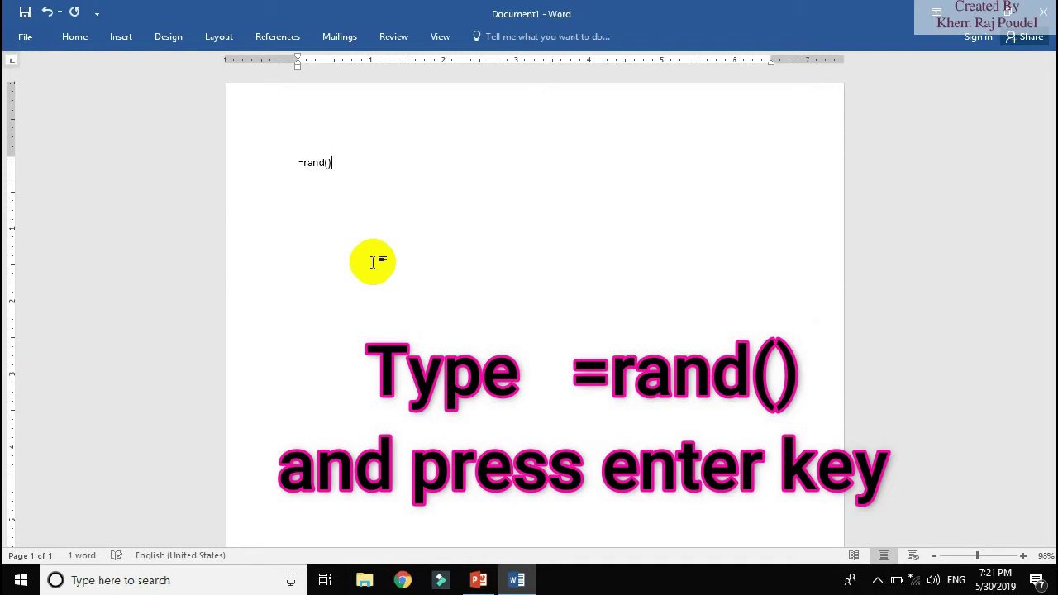
{"action": "key", "text": "Return"}
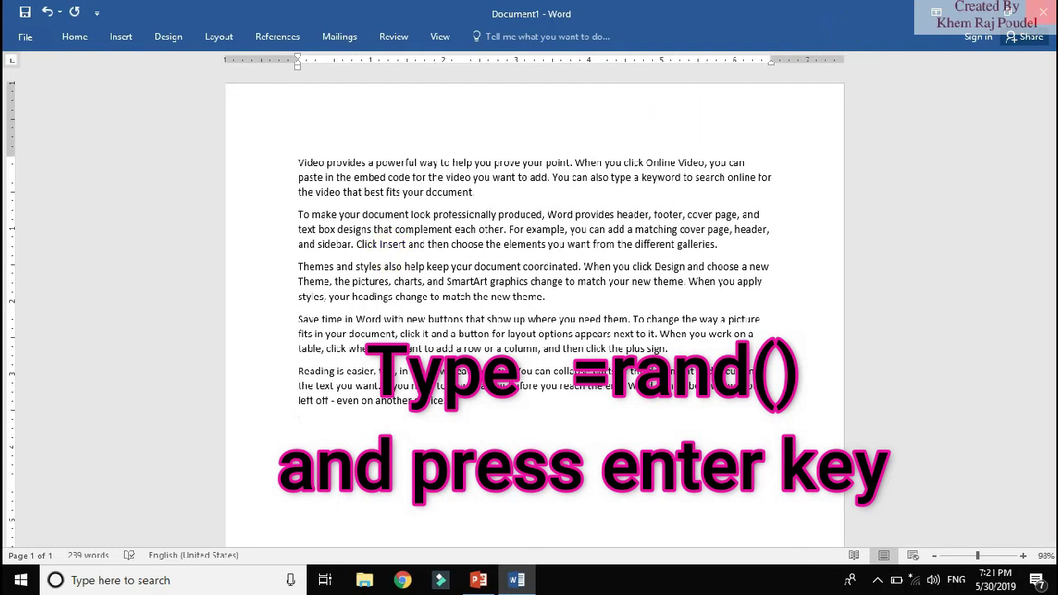
{"action": "left_click", "coordinate": [1047, 13]}
{"action": "left_click", "coordinate": [547, 322]}
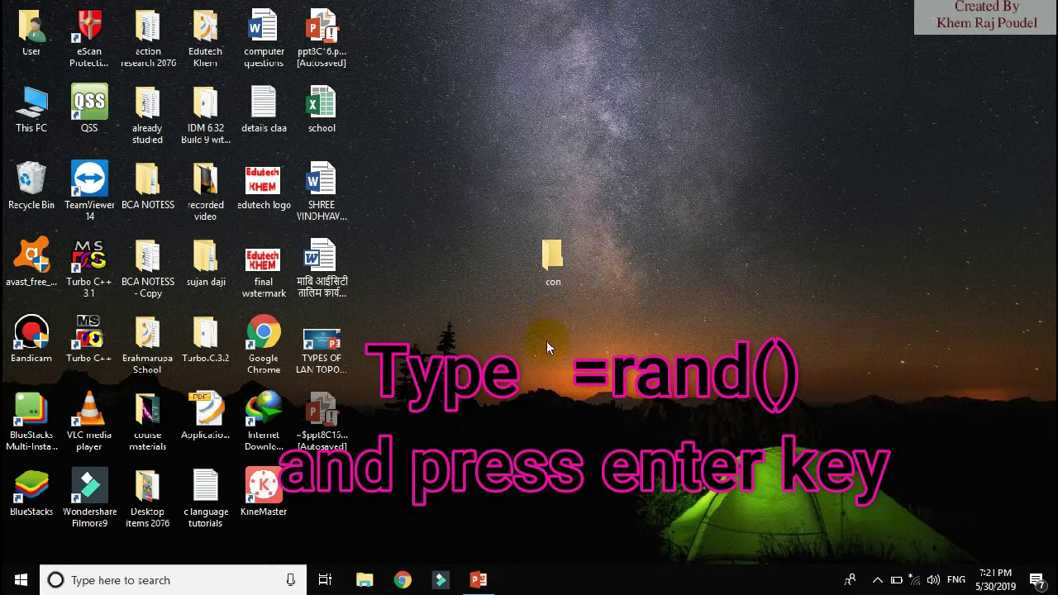
Check the arrow-key trick on the PowerPoint slide, and rotate the display sideways and back to its upright orientation
{"action": "left_click", "coordinate": [481, 582]}
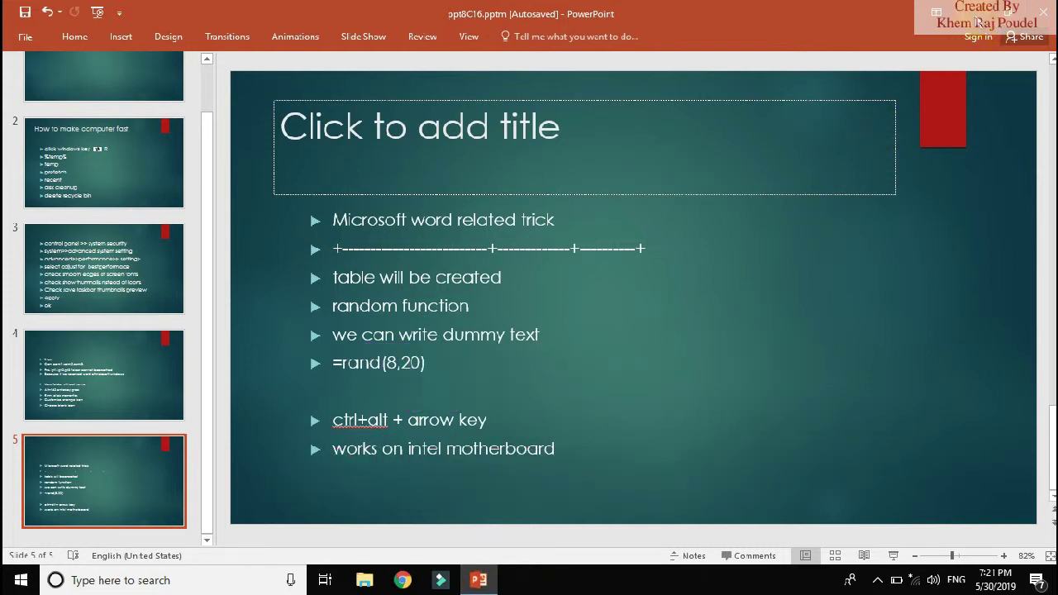
{"action": "left_click", "coordinate": [978, 21]}
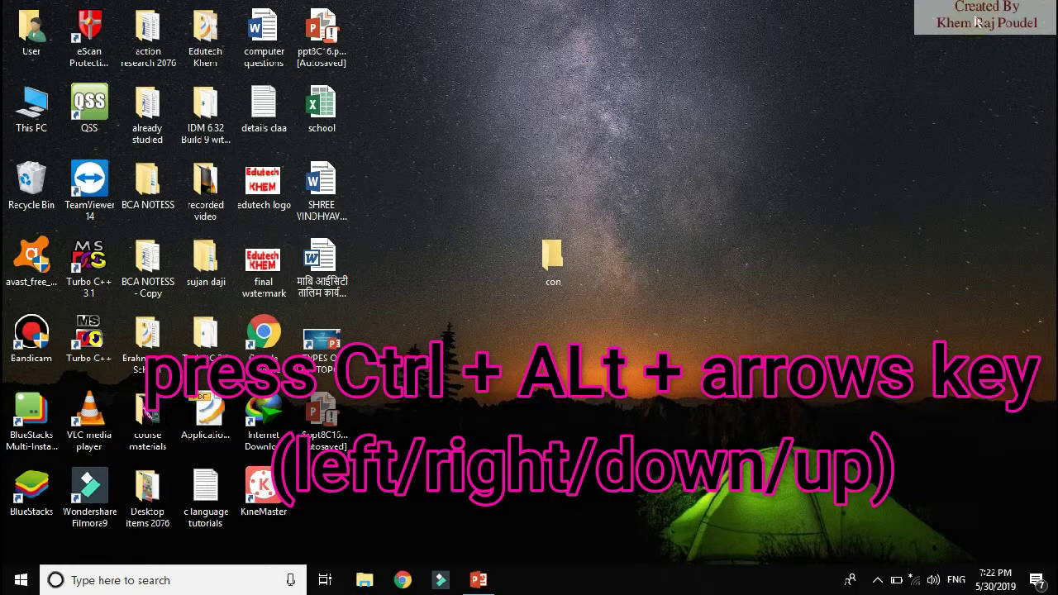
{"action": "key", "text": "ctrl+alt+Left"}
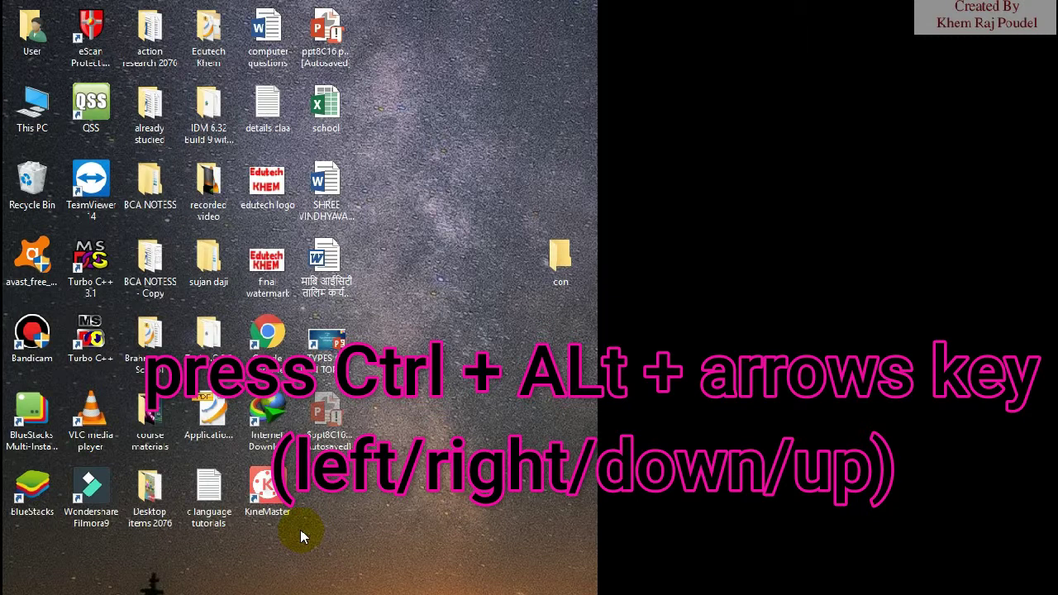
{"action": "key", "text": "ctrl+alt+Up"}
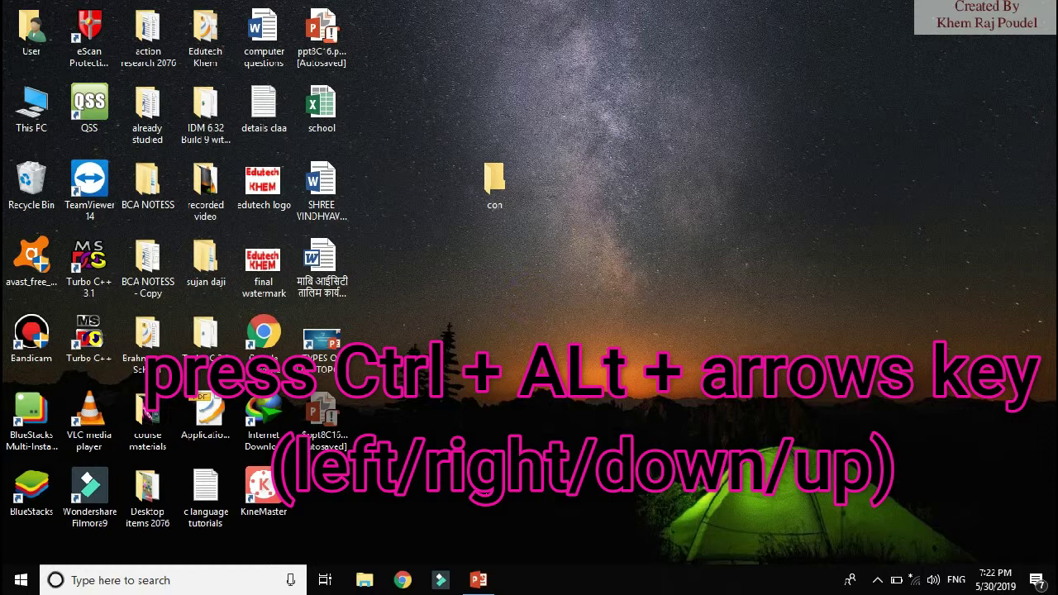
Switch to PowerPoint, add a new slide after slide 5, and start its title with "Please subsc"
{"action": "left_click", "coordinate": [479, 580]}
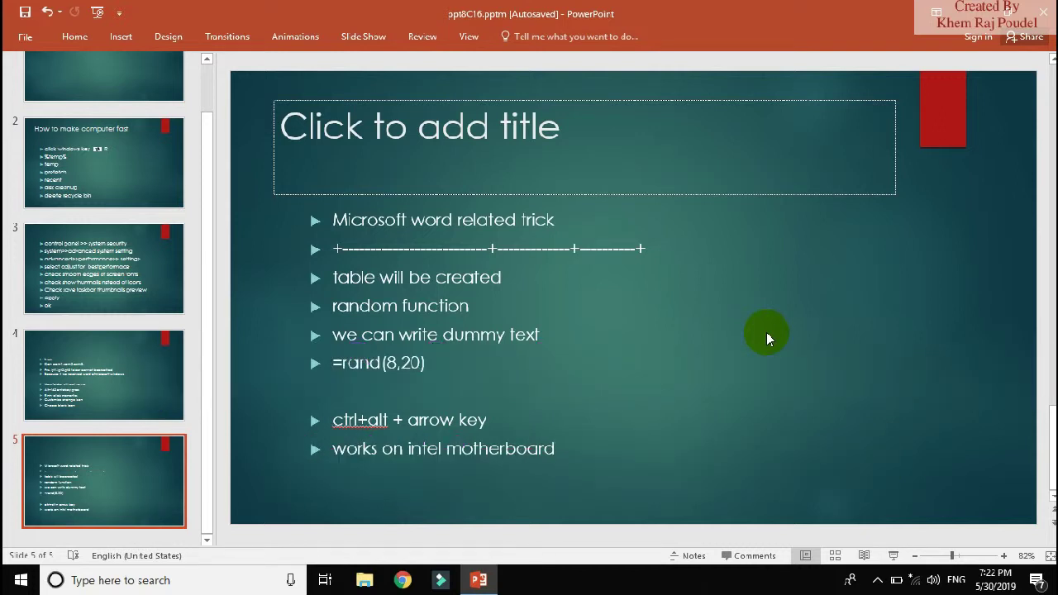
{"action": "scroll", "coordinate": [143, 489], "scroll_direction": "down", "scroll_amount": 2}
{"action": "key", "text": "ctrl+m"}
{"action": "left_click", "coordinate": [466, 156]}
{"action": "type", "text": "pela"}
{"action": "key", "text": "BackSpace"}
{"action": "key", "text": "BackSpace"}
{"action": "key", "text": "BackSpace"}
{"action": "type", "text": "lease subsc"}
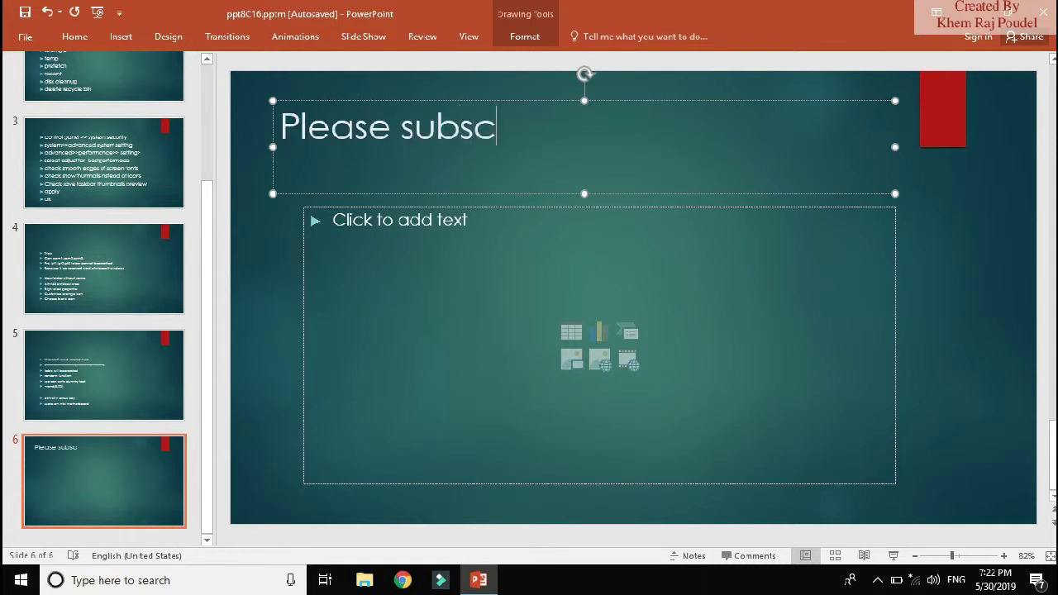